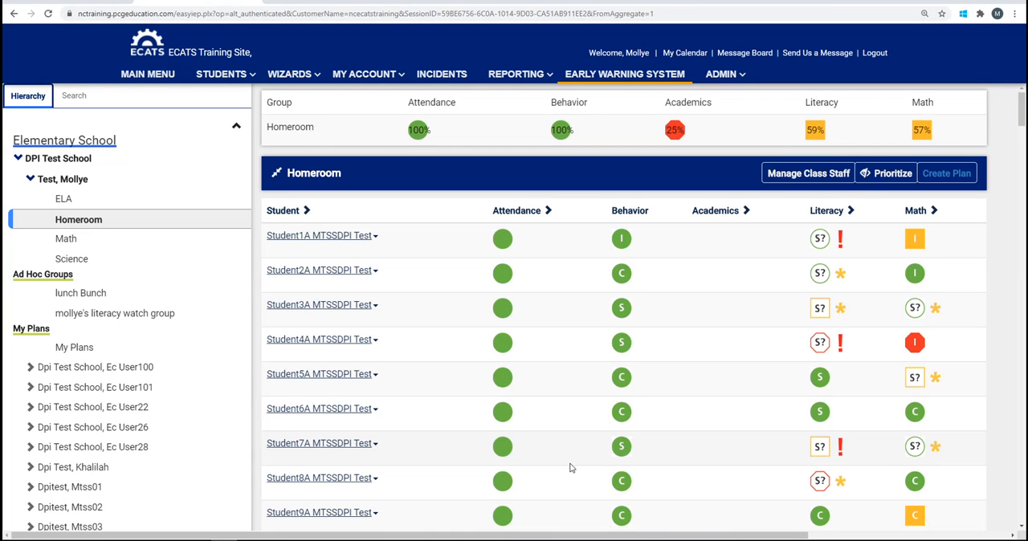
Open the administrative core plans page and choose DPI Test School as the school
{"action": "left_click", "coordinate": [726, 80]}
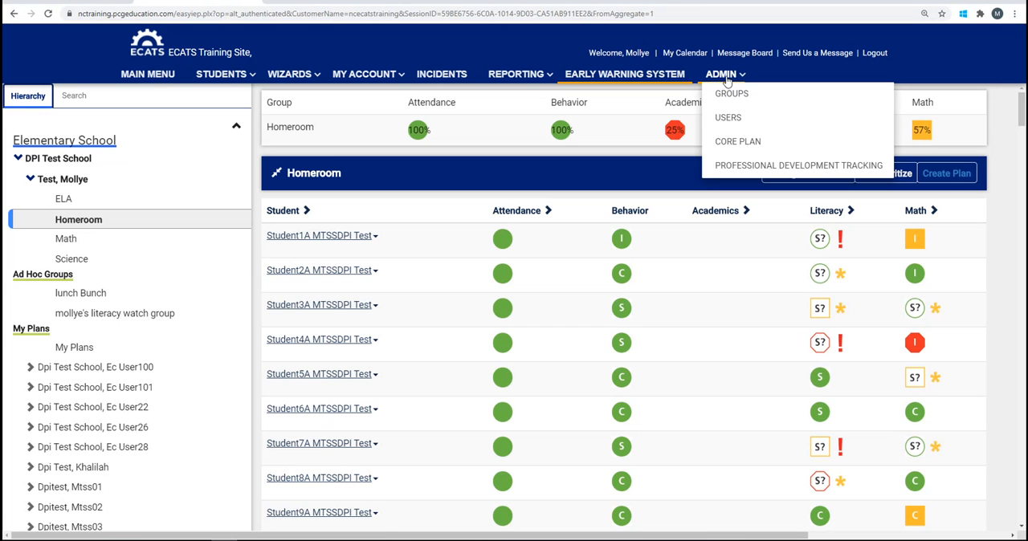
{"action": "left_click", "coordinate": [729, 144]}
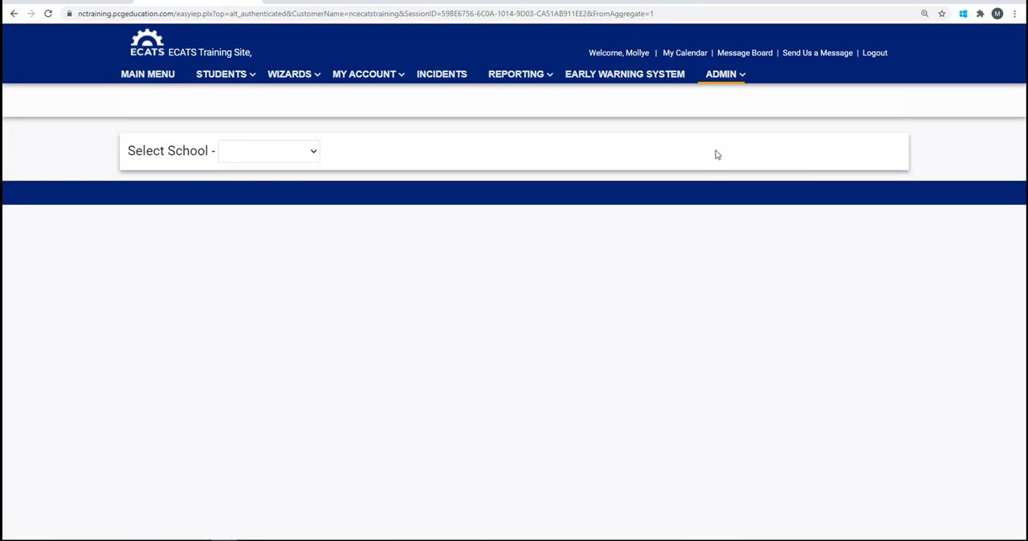
{"action": "left_click", "coordinate": [314, 154]}
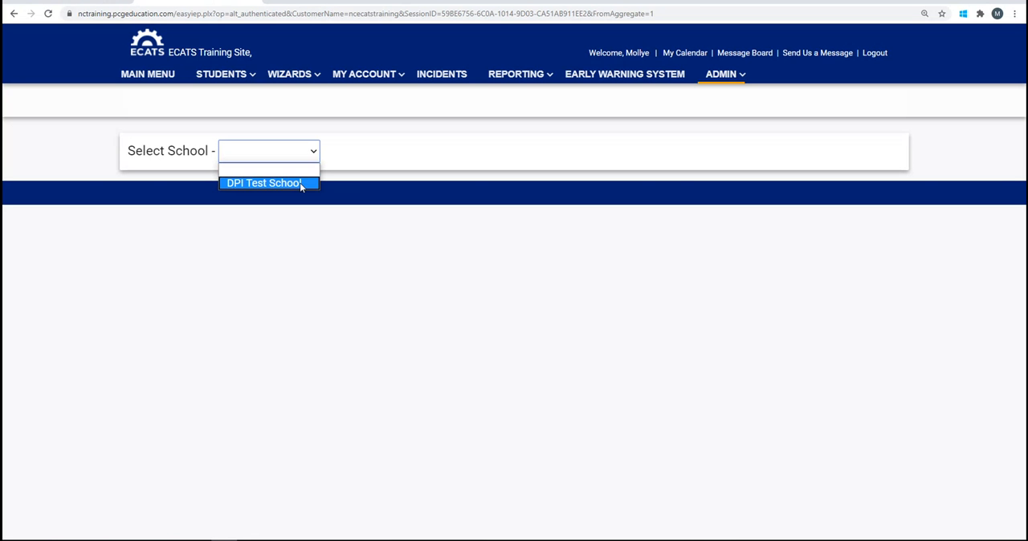
{"action": "left_click", "coordinate": [300, 182]}
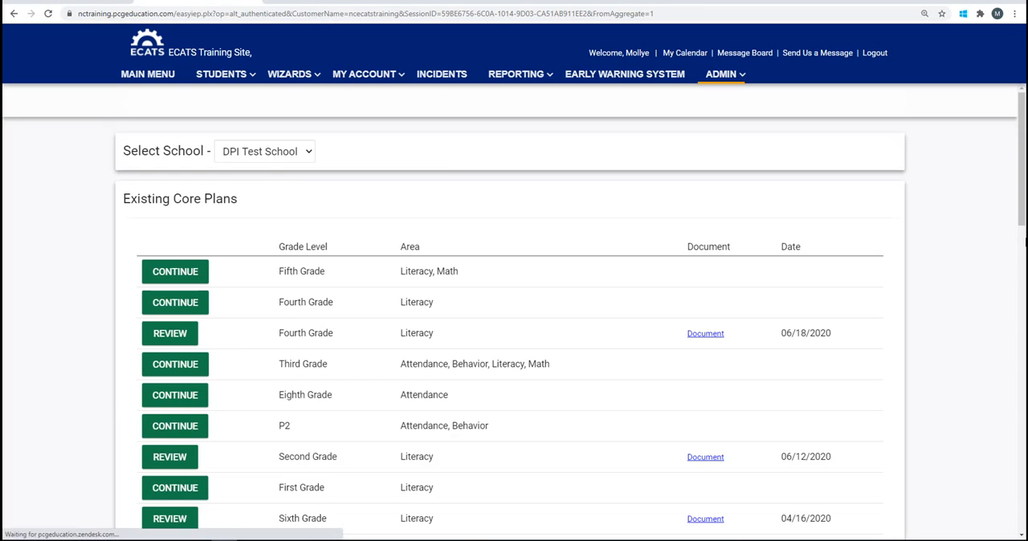
Start building a new core plan for the school and set its meeting purpose to Initial Meeting
{"action": "scroll", "coordinate": [980, 282], "scroll_direction": "down", "scroll_amount": 1}
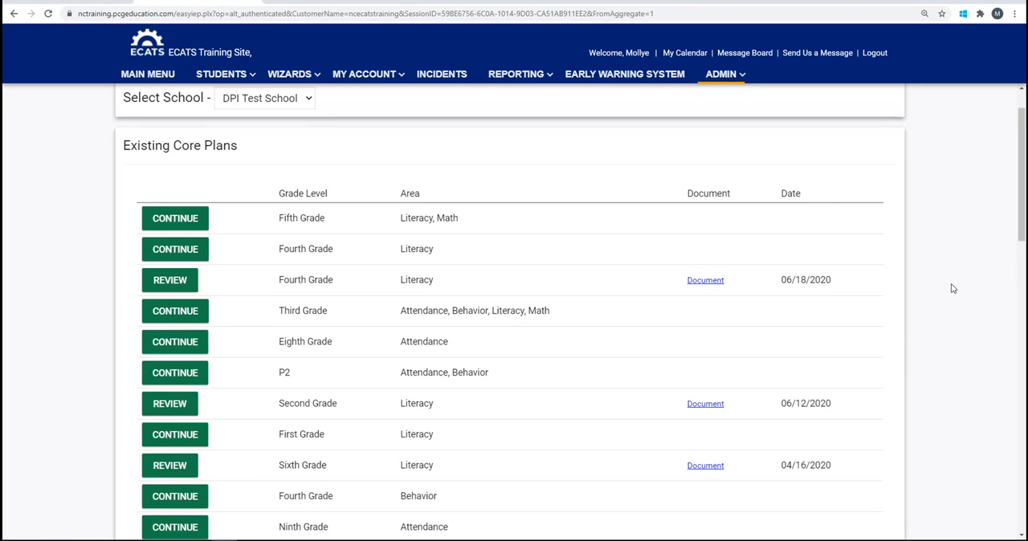
{"action": "scroll", "coordinate": [953, 289], "scroll_direction": "down", "scroll_amount": 1}
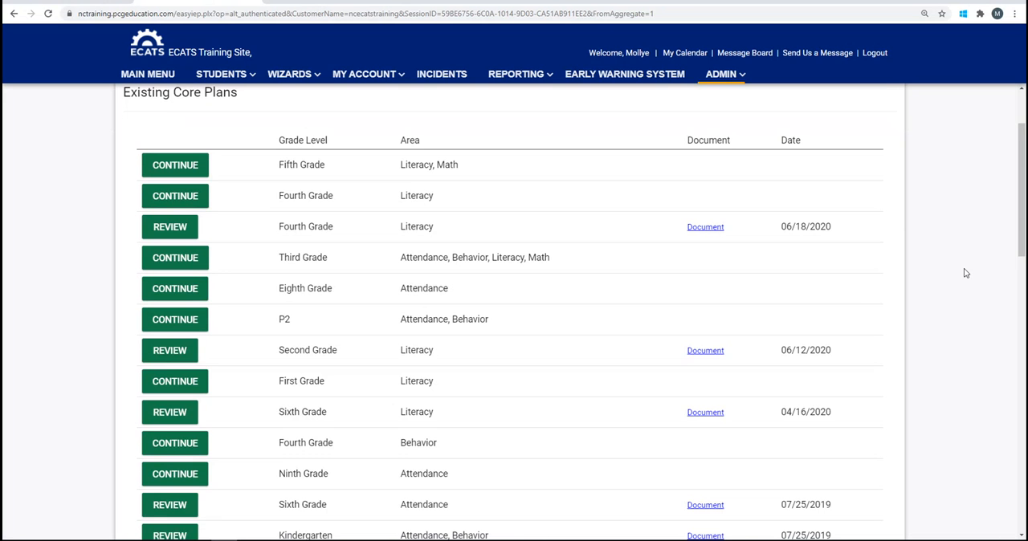
{"action": "scroll", "coordinate": [966, 273], "scroll_direction": "down", "scroll_amount": 2}
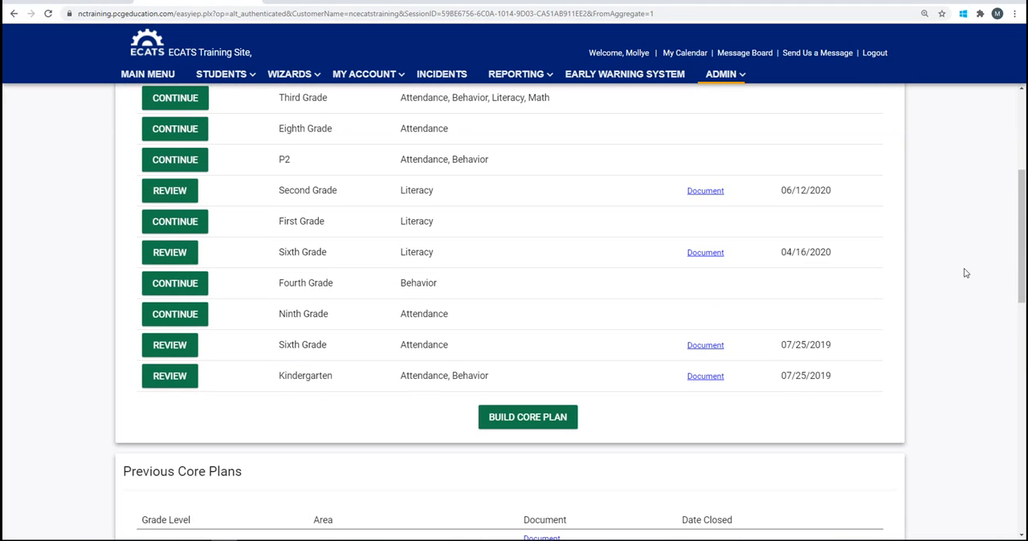
{"action": "scroll", "coordinate": [966, 273], "scroll_direction": "down", "scroll_amount": 1}
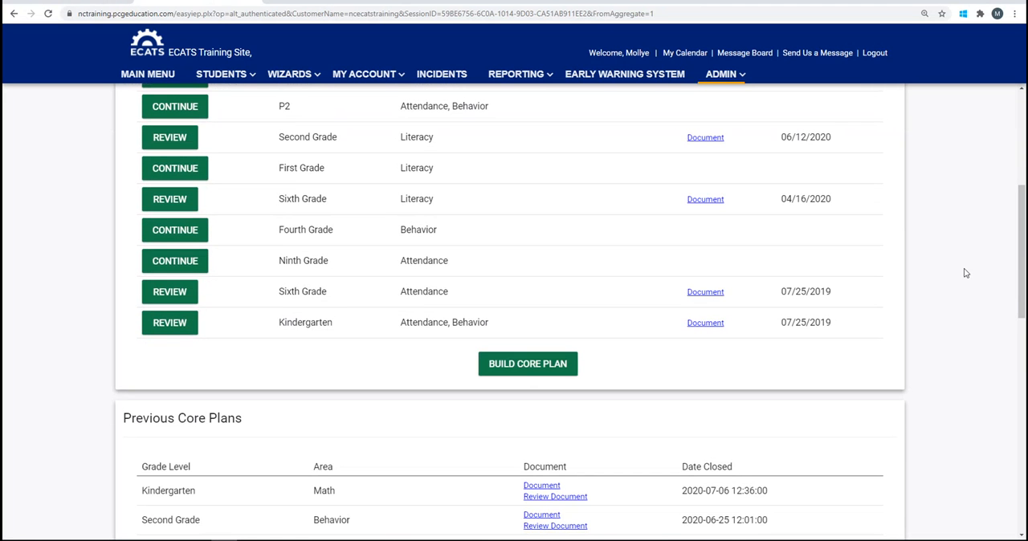
{"action": "left_click", "coordinate": [527, 365]}
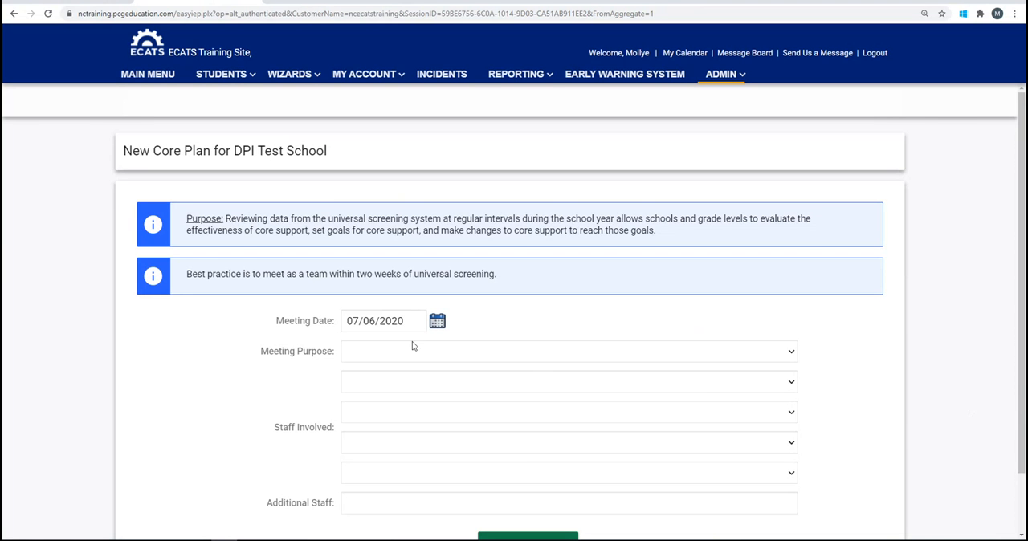
{"action": "left_click", "coordinate": [792, 354]}
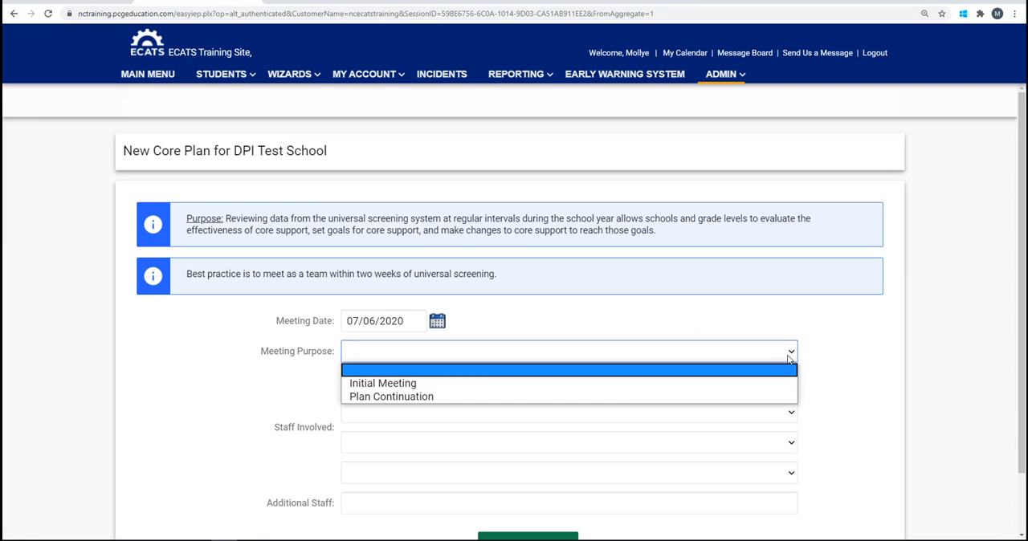
{"action": "left_click", "coordinate": [765, 389]}
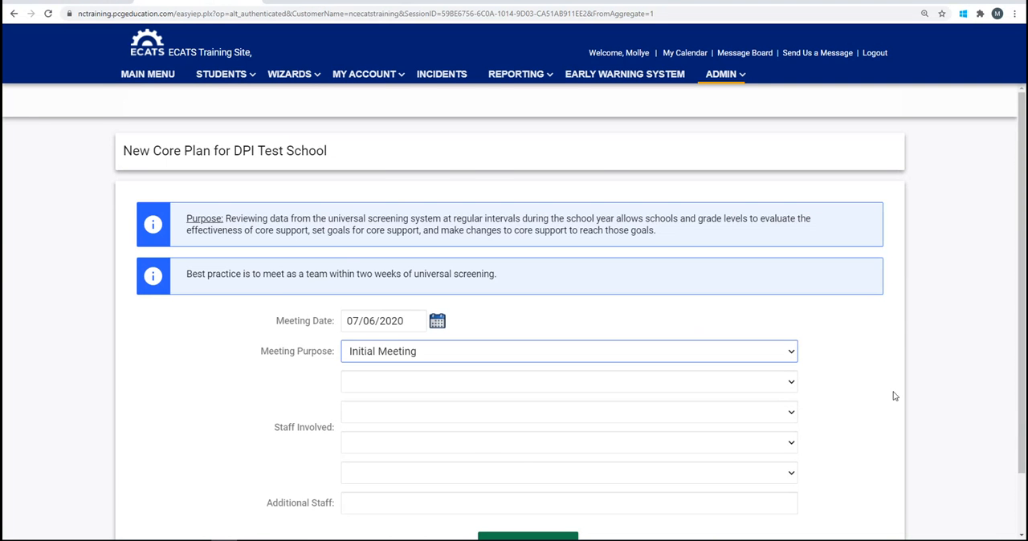
Assign Audiologist4 Test, Audiologist17 Test, Audiologist7 Test and Audiologist14 Test as the staff involved, and save the meeting details to continue
{"action": "scroll", "coordinate": [894, 396], "scroll_direction": "down", "scroll_amount": 1}
{"action": "left_click", "coordinate": [791, 314]}
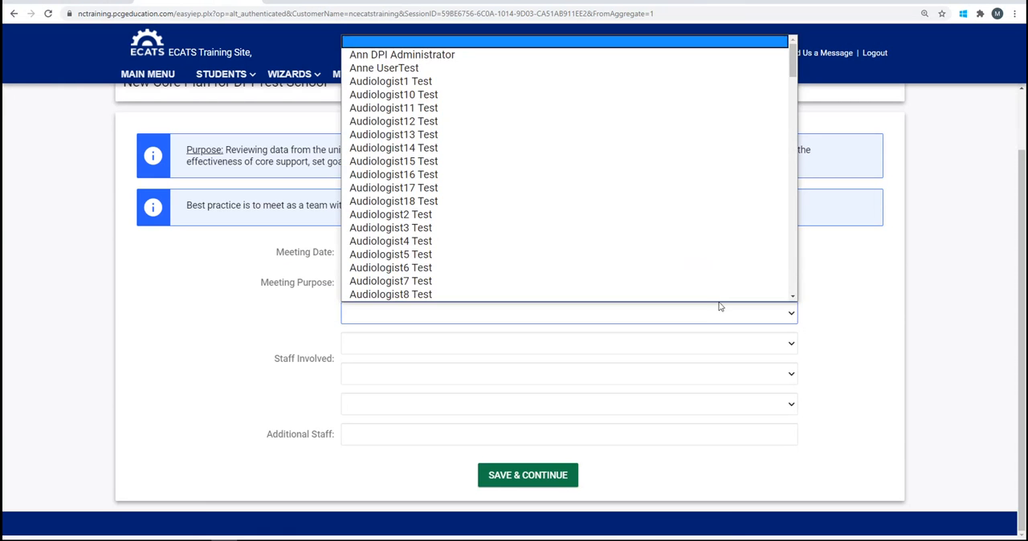
{"action": "left_click", "coordinate": [667, 241]}
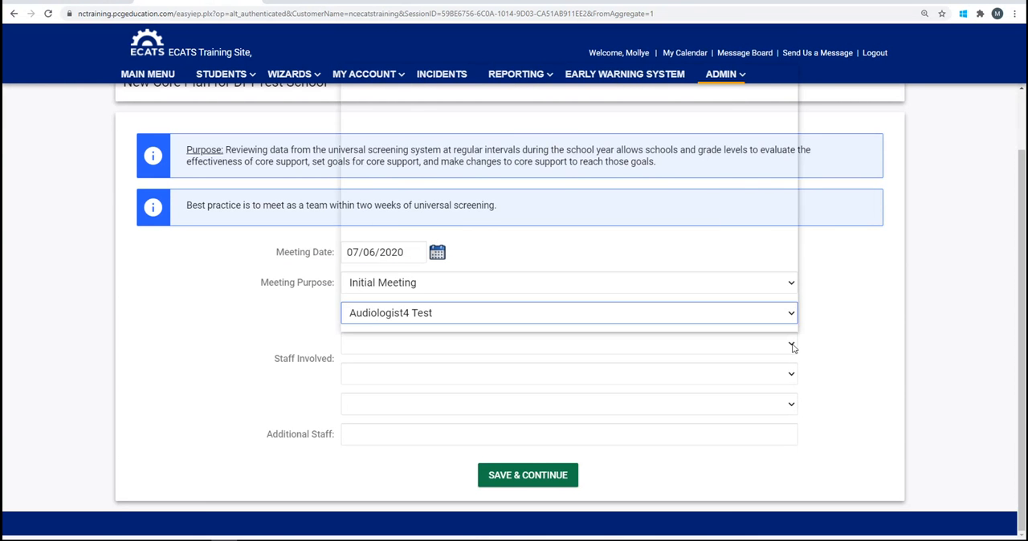
{"action": "left_click", "coordinate": [792, 348]}
{"action": "left_click", "coordinate": [659, 192]}
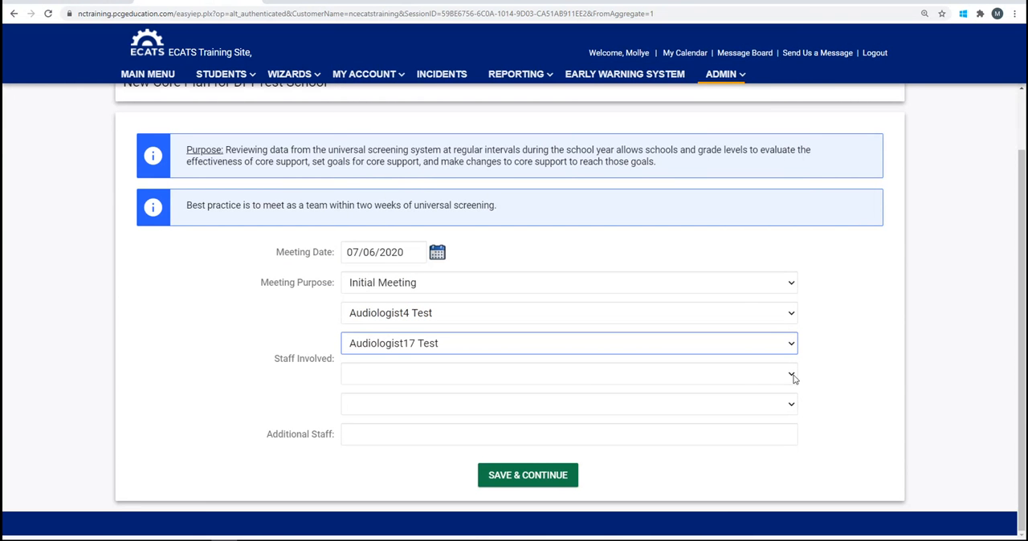
{"action": "left_click", "coordinate": [792, 376]}
{"action": "left_click", "coordinate": [645, 345]}
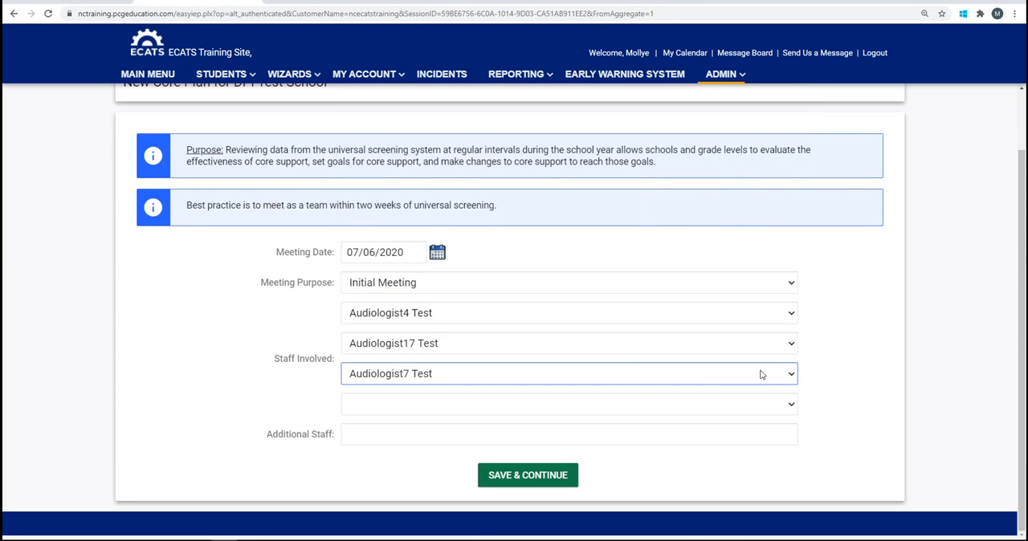
{"action": "left_click", "coordinate": [793, 405]}
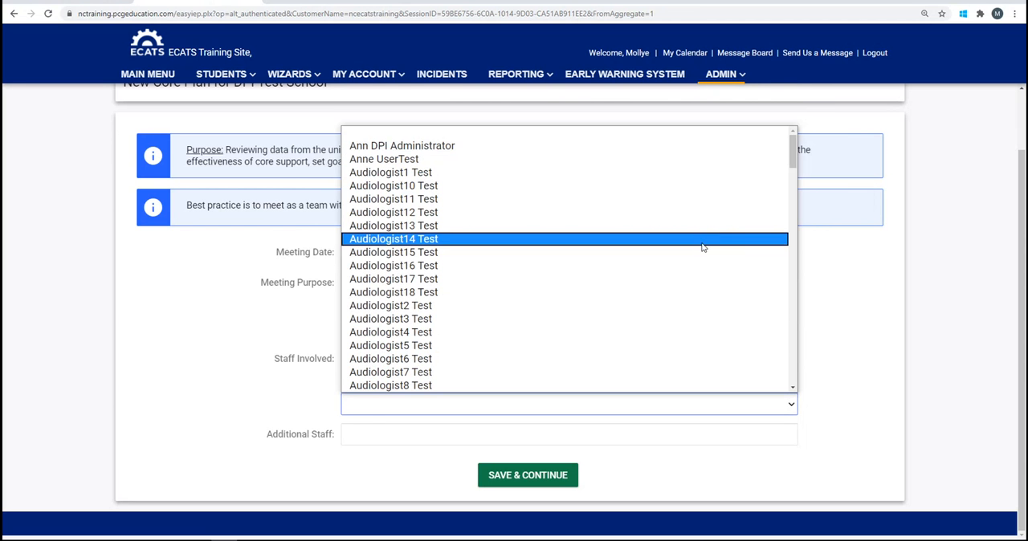
{"action": "left_click", "coordinate": [703, 240]}
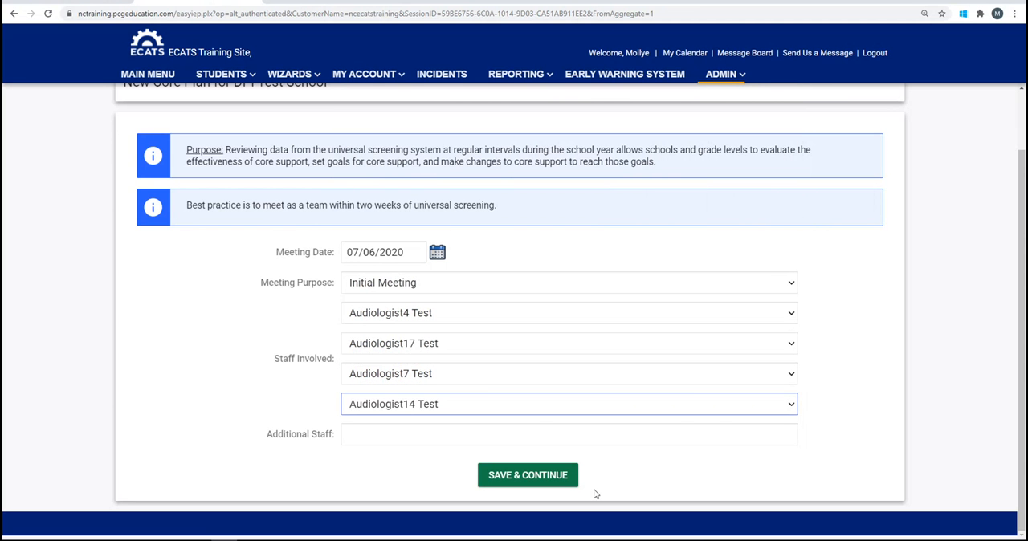
{"action": "left_click", "coordinate": [564, 480]}
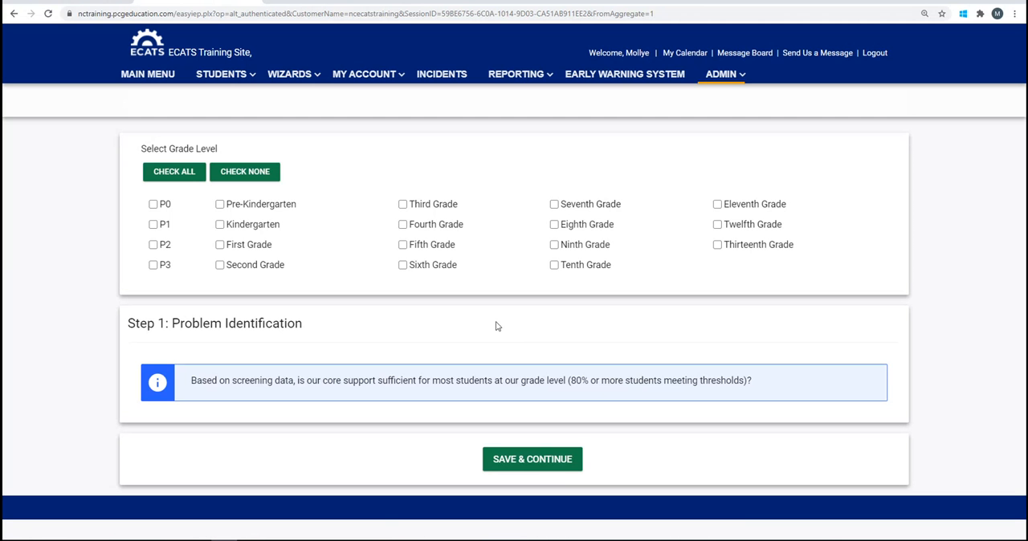
Choose Fourth Grade as the plan's grade level and set its Math goal to 84
{"action": "left_click", "coordinate": [404, 226]}
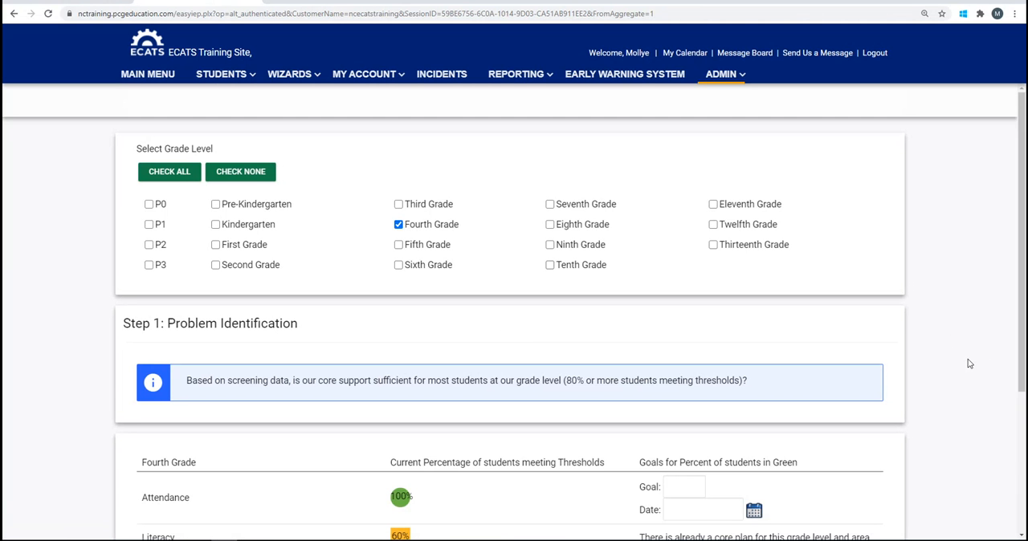
{"action": "scroll", "coordinate": [970, 363], "scroll_direction": "down", "scroll_amount": 2}
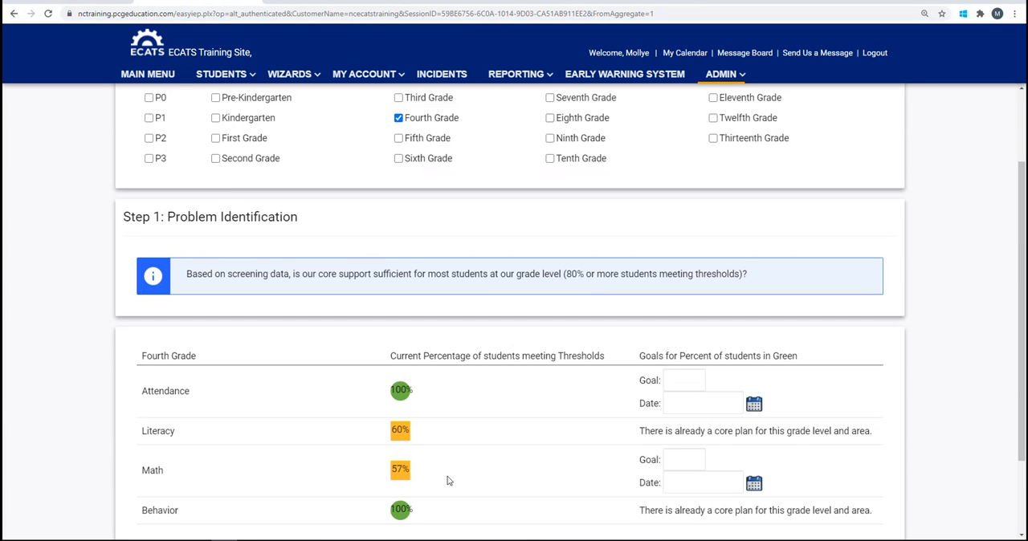
{"action": "left_click", "coordinate": [669, 458]}
{"action": "type", "text": "84"}
Set the Math goal date to 12/31/2020 and save the problem identification to continue to Step 2
{"action": "left_click", "coordinate": [754, 486]}
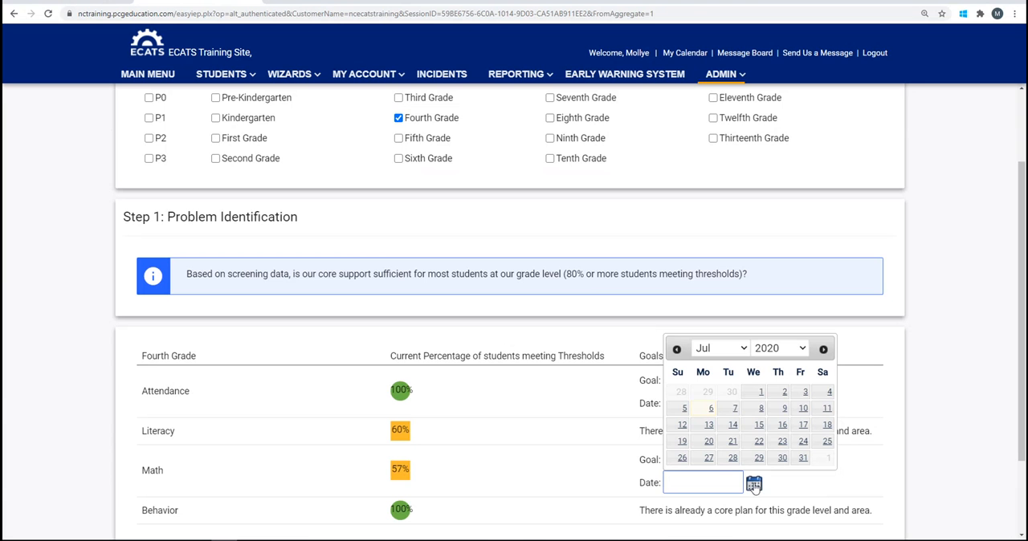
{"action": "left_click", "coordinate": [746, 350]}
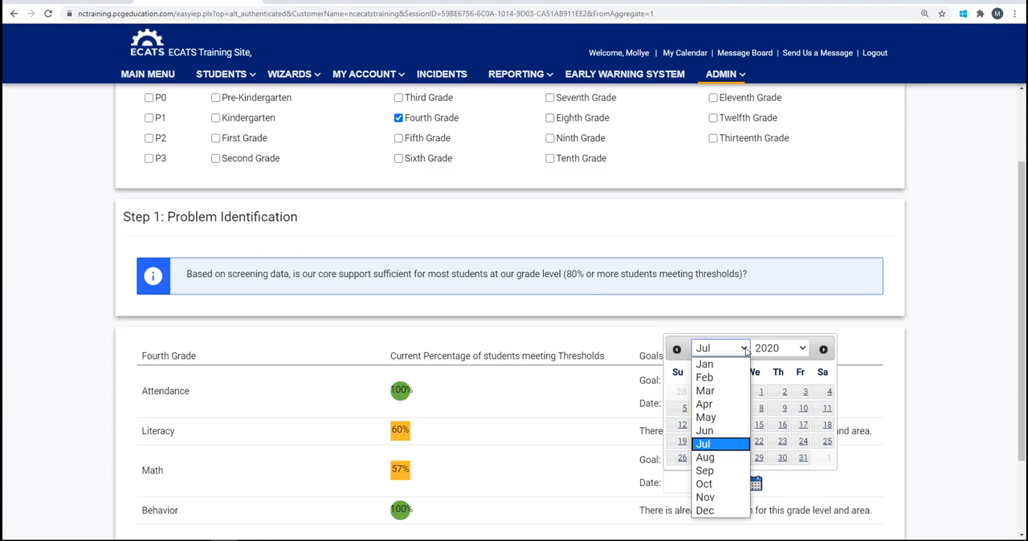
{"action": "left_click", "coordinate": [732, 513]}
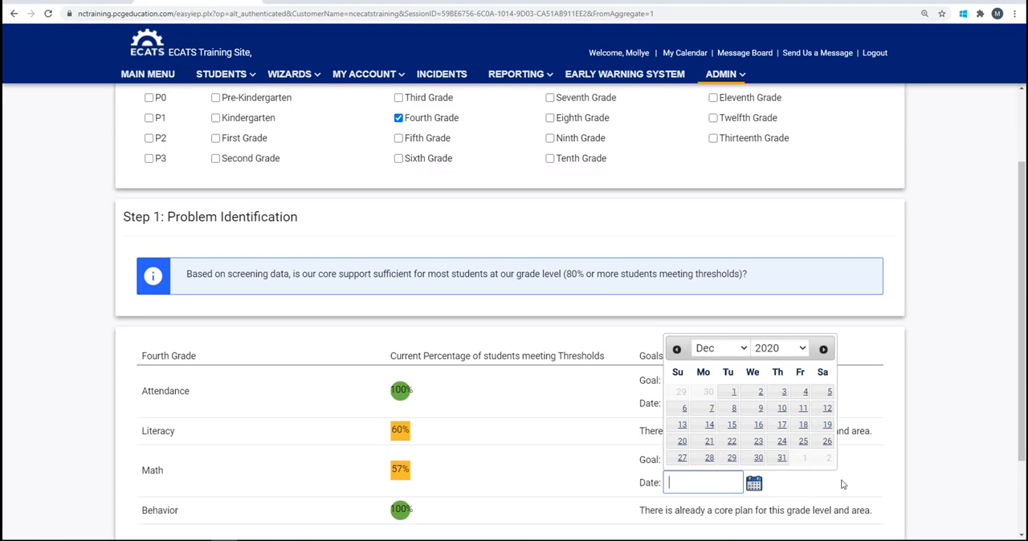
{"action": "left_click", "coordinate": [781, 459]}
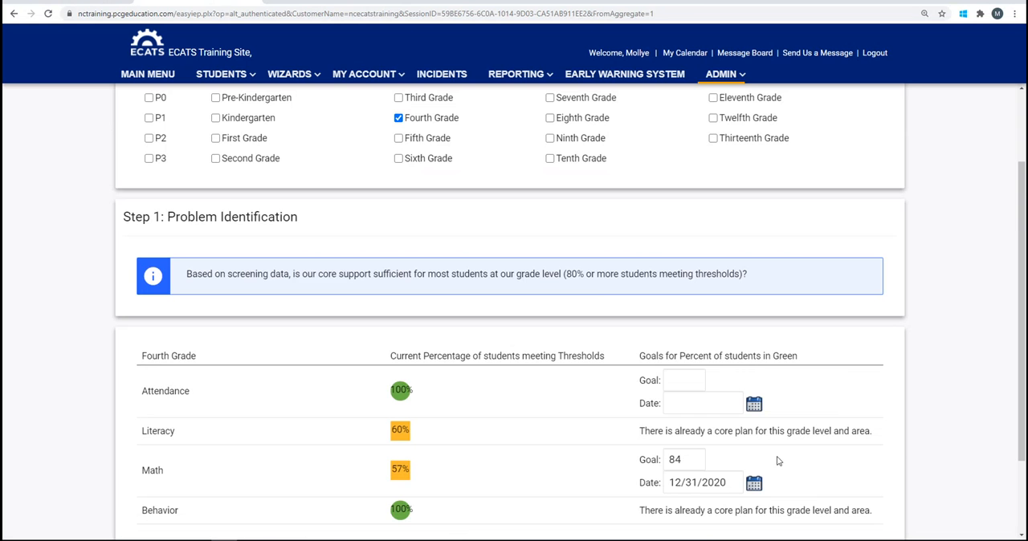
{"action": "scroll", "coordinate": [940, 454], "scroll_direction": "down", "scroll_amount": 2}
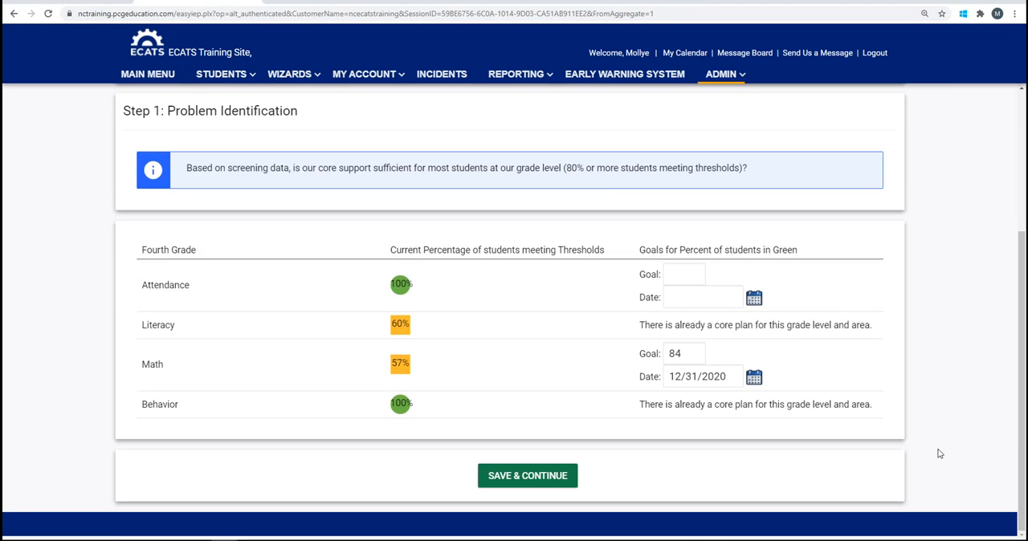
{"action": "left_click", "coordinate": [536, 477]}
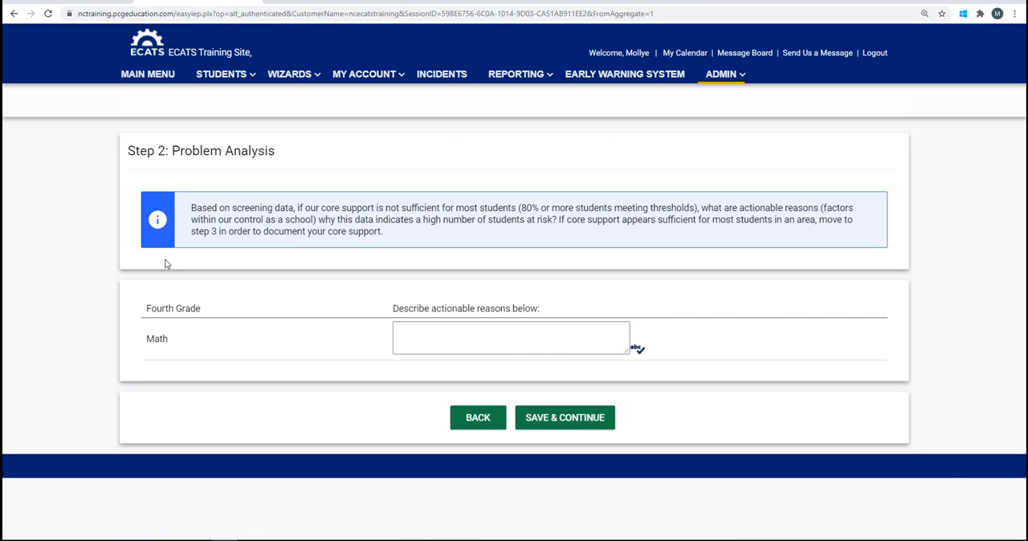
Begin the actionable reasons for Fourth Grade Math with "Instruction has focused solely on grade level standards."
{"action": "left_click", "coordinate": [413, 335]}
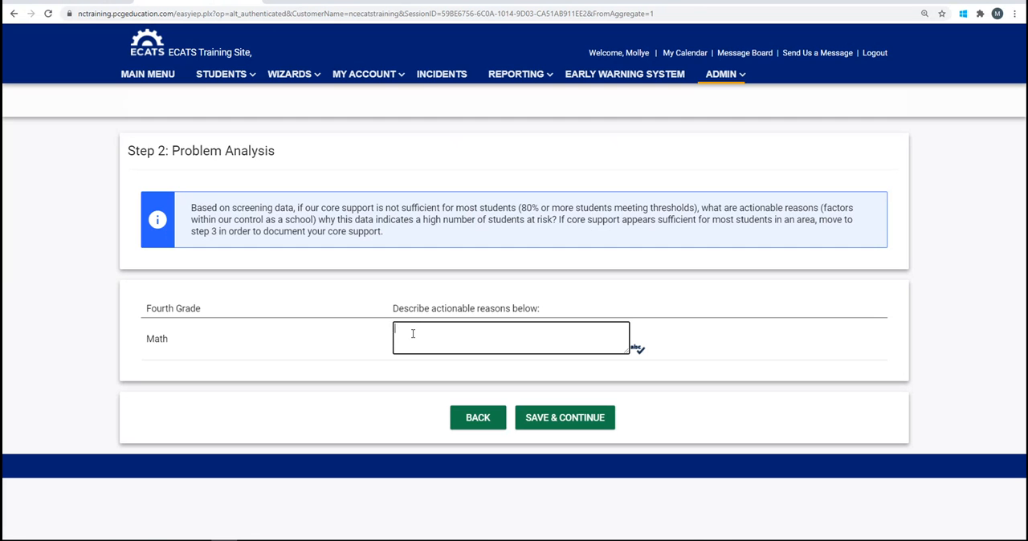
{"action": "type", "text": "Instruction has focused solely on grade level stan"}
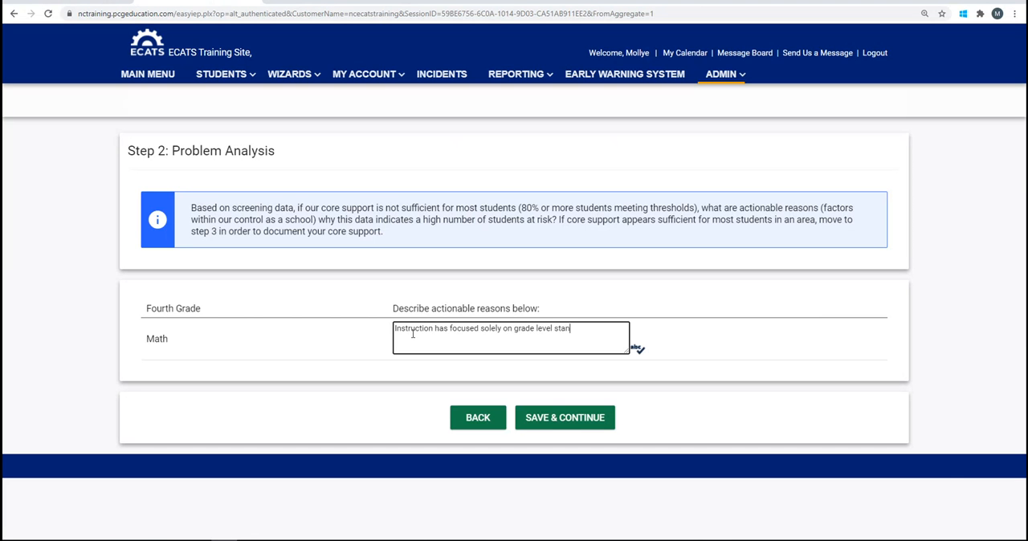
{"action": "type", "text": "dards. The MTSS team h"}
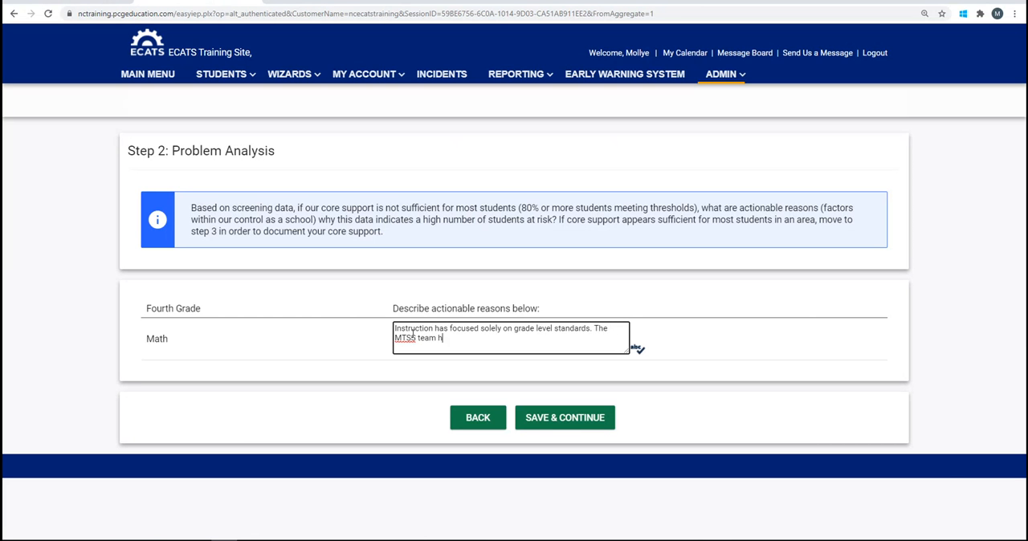
{"action": "type", "text": "ypothesies that with sh"}
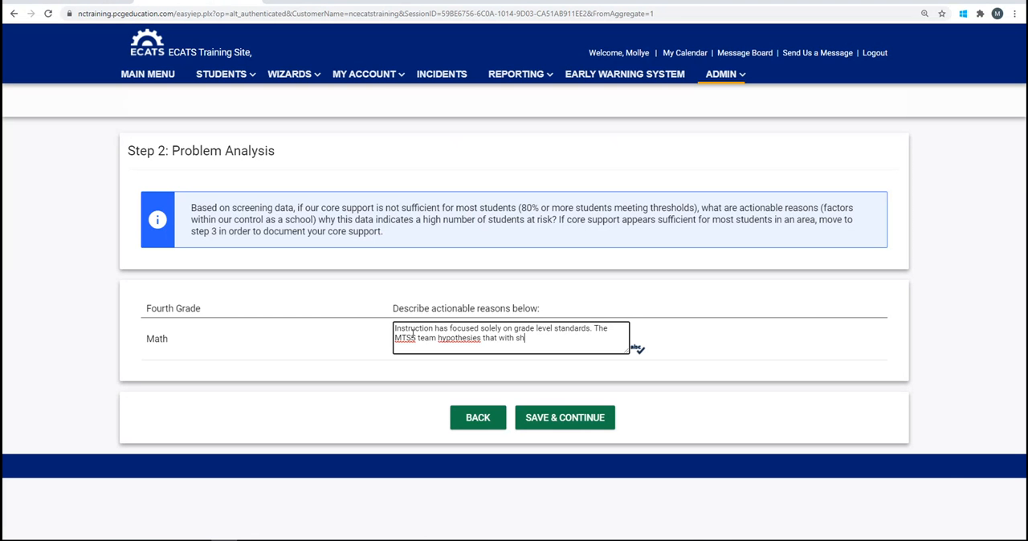
{"action": "type", "text": "ort, explicit lessons on numbers and opert"}
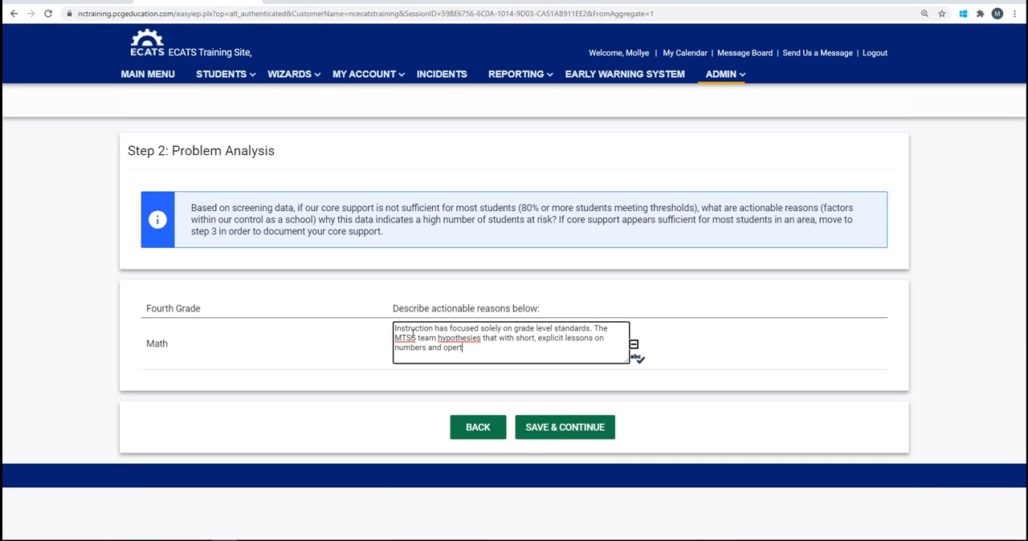
Continue the Math reasons with "The MTSS team hypothesies that with short, explicit lessons on numbers and operations ..."
{"action": "key", "text": "BackSpace"}
{"action": "type", "text": "ations ..."}
Correct the misspelled word "hypothesies" in the Math reasons to the spelling suggestion "hypothesis"
{"action": "right_click", "coordinate": [452, 339]}
{"action": "left_click", "coordinate": [467, 350]}
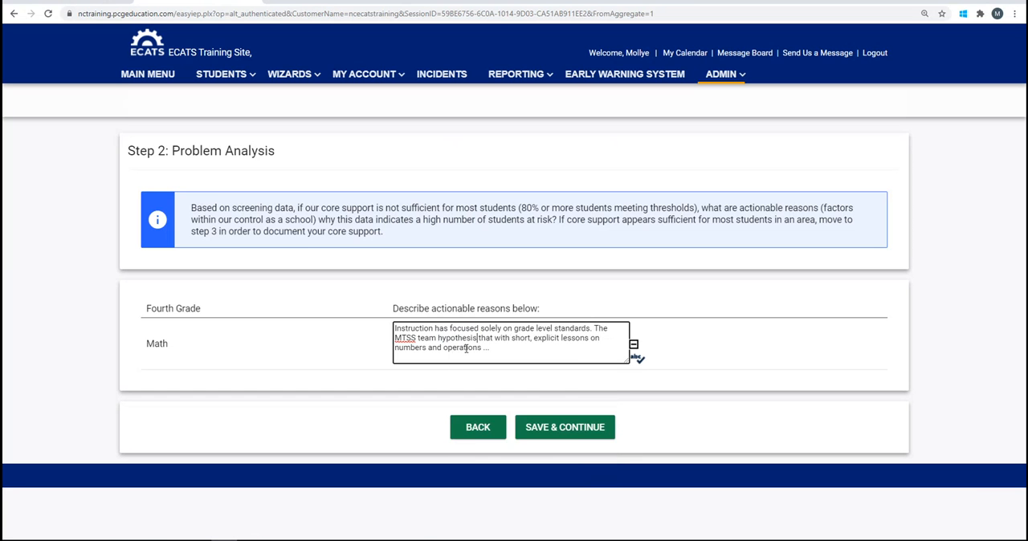
{"action": "right_click", "coordinate": [462, 341]}
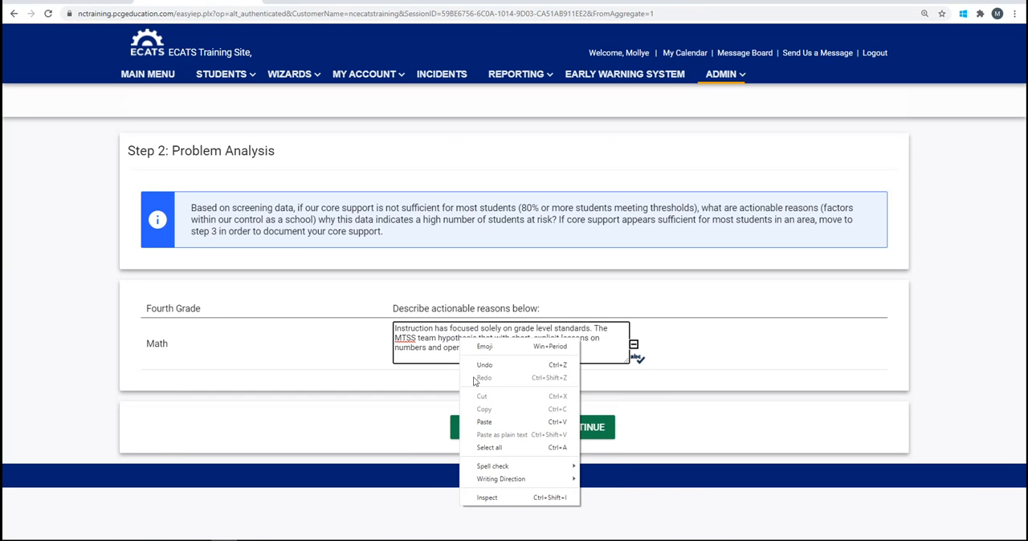
{"action": "left_click", "coordinate": [637, 384]}
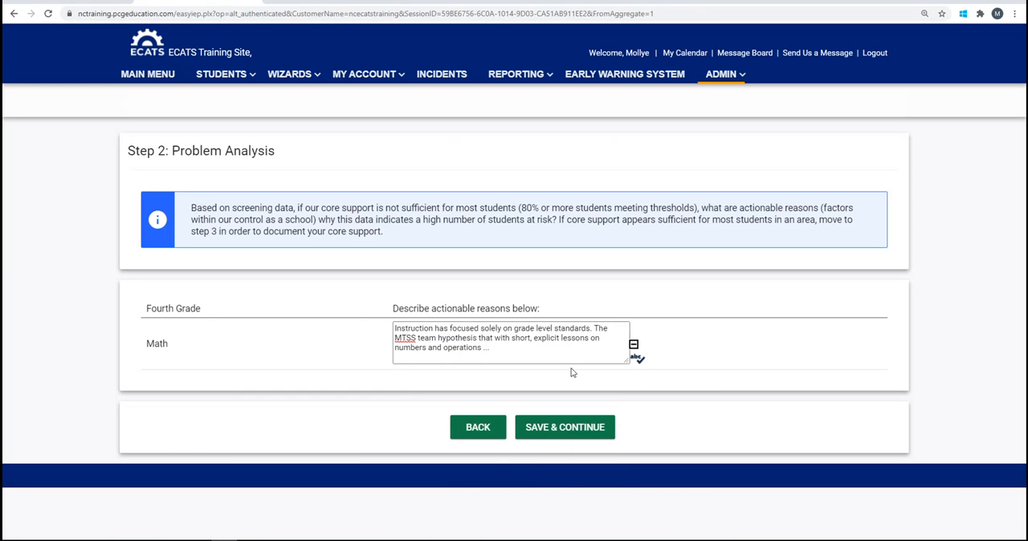
Change "hypothesis" to "hypothesizes" in the Math reasons and save the problem analysis to continue to Step 3
{"action": "left_click", "coordinate": [477, 339]}
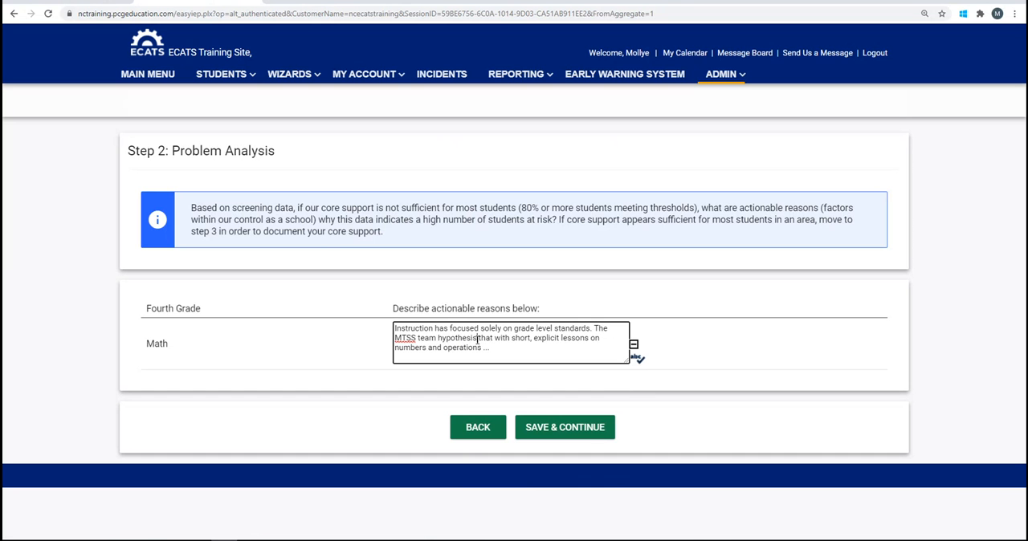
{"action": "key", "text": "BackSpace"}
{"action": "key", "text": "BackSpace"}
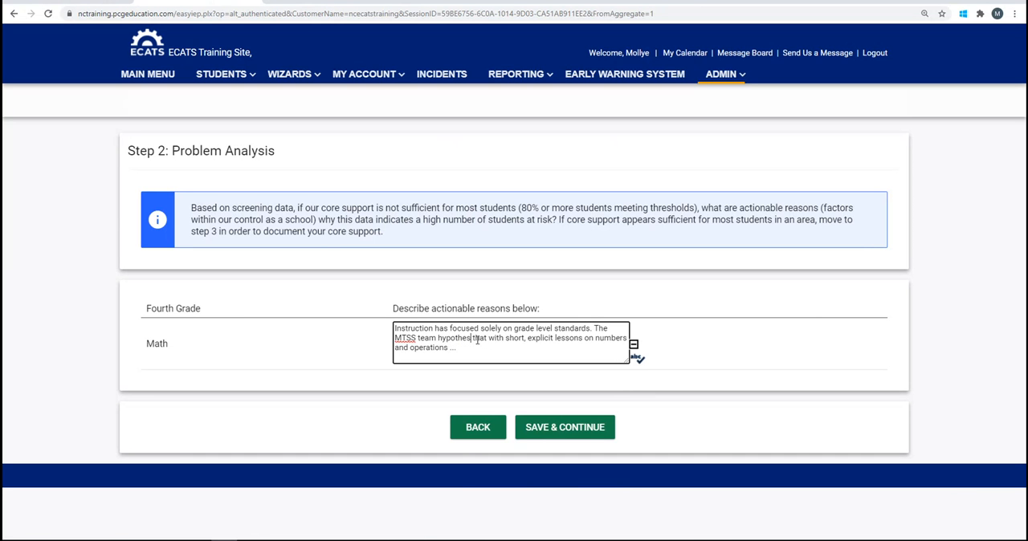
{"action": "type", "text": "izes"}
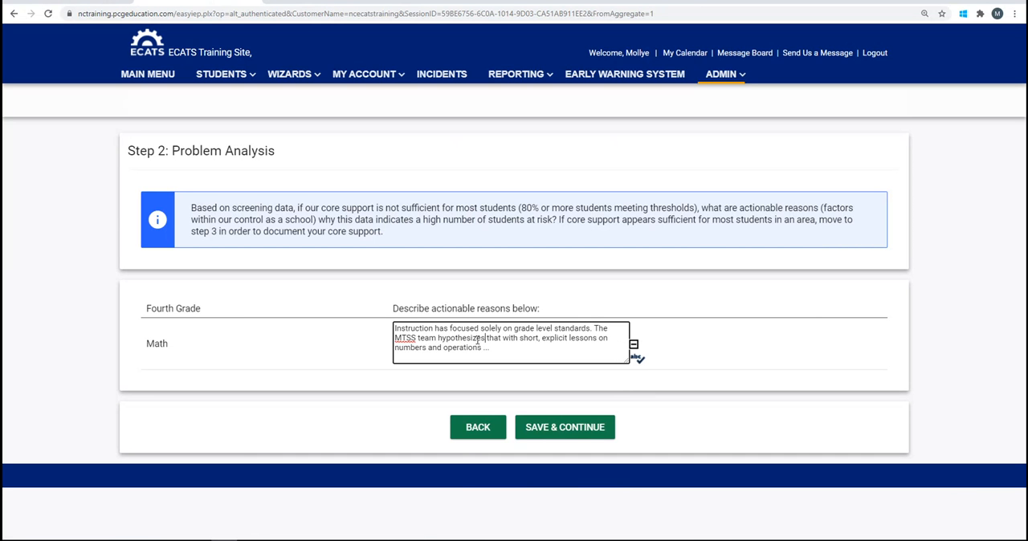
{"action": "left_click", "coordinate": [587, 430]}
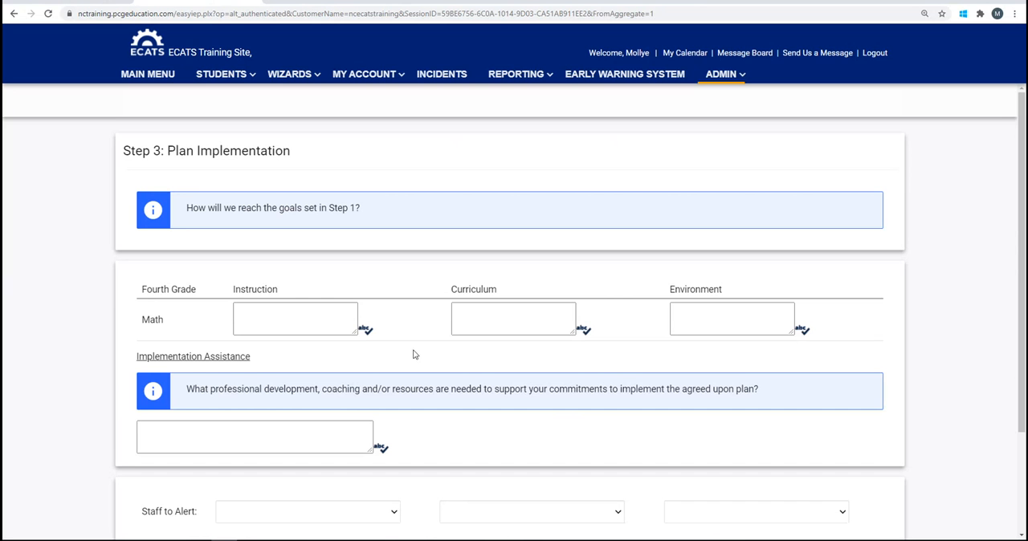
Enter the Math instruction plan: "Math teachers in grade 4 will utilize explicit and direct instructional strategies ..."
{"action": "left_click", "coordinate": [253, 319]}
{"action": "left_click", "coordinate": [249, 316]}
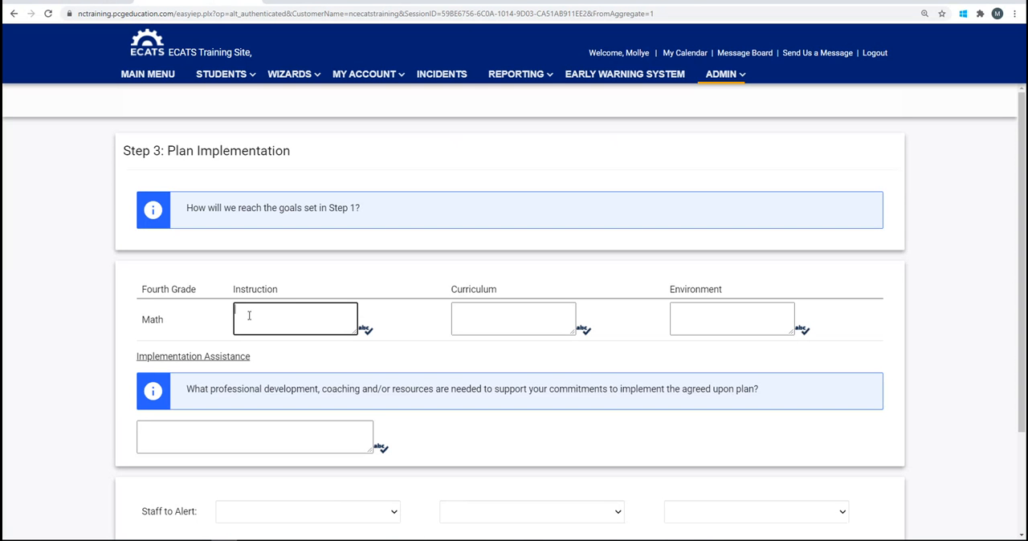
{"action": "type", "text": "Math te"}
{"action": "type", "text": "achrs"}
{"action": "type", "text": "ers in grad"}
{"action": "type", "text": "e 4 ill"}
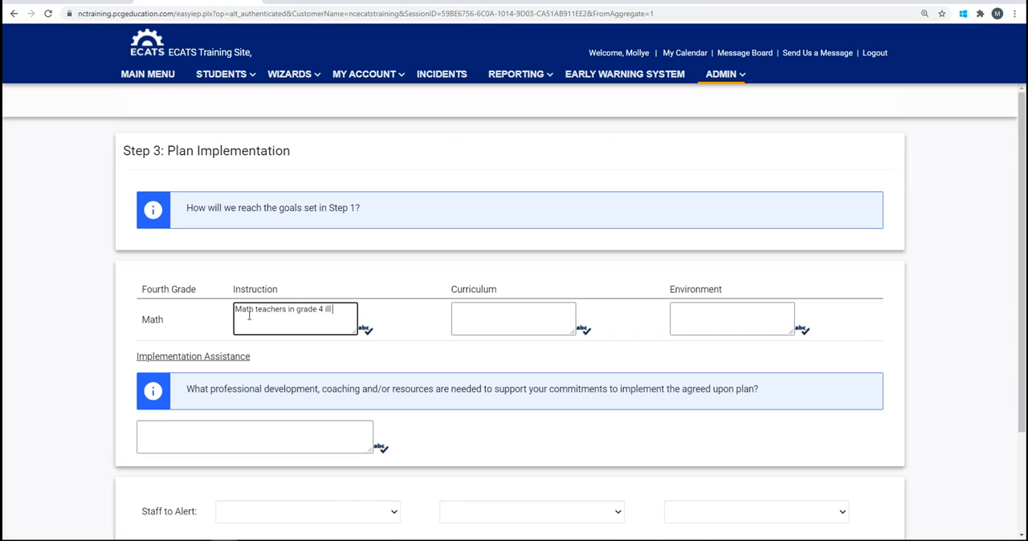
{"action": "key", "text": "BackSpace"}
{"action": "key", "text": "BackSpace"}
{"action": "key", "text": "BackSpace"}
{"action": "type", "text": "will utilize explicit and direc"}
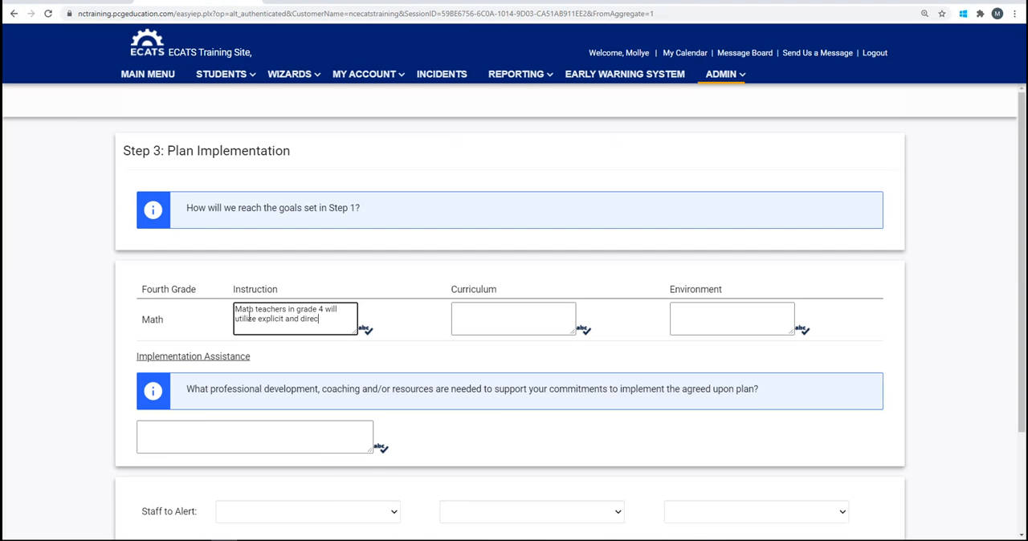
{"action": "type", "text": "t instruction"}
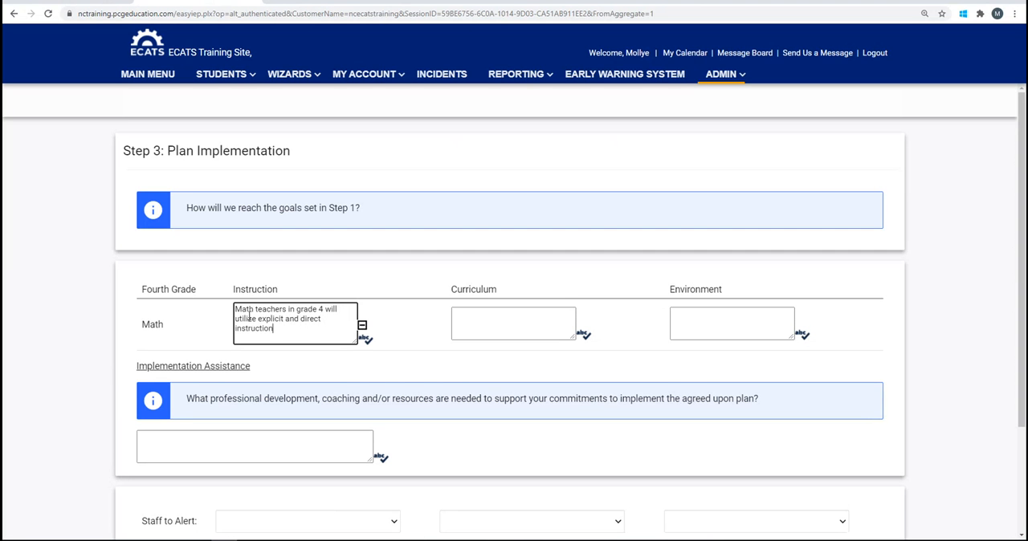
{"action": "type", "text": "al strategies ..."}
Enter the Math curriculum plan: "2-5 staff & math specialists will work vertically to utilize the NCSCOS unpacking doc ..."
{"action": "left_click", "coordinate": [464, 316]}
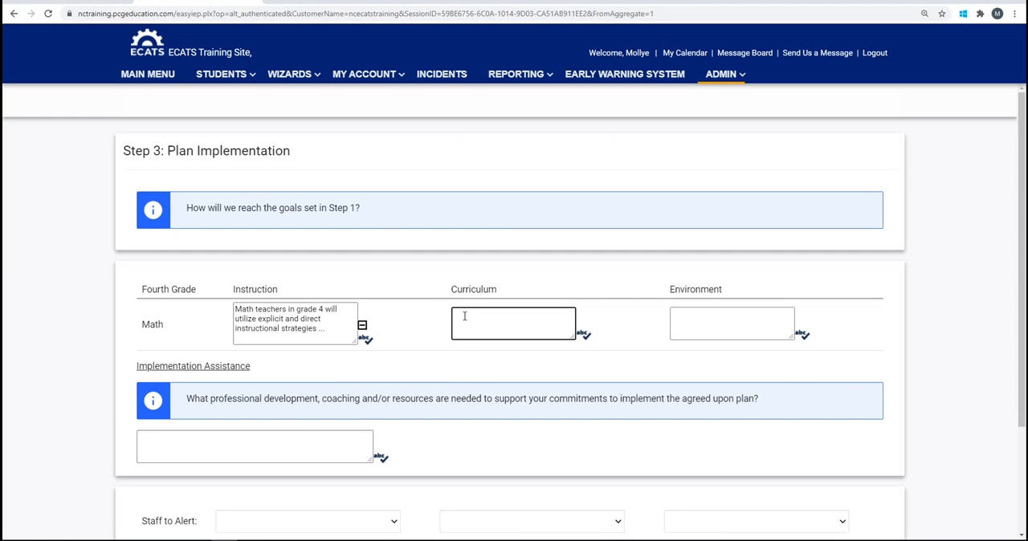
{"action": "type", "text": "2-5 staff & math specialis"}
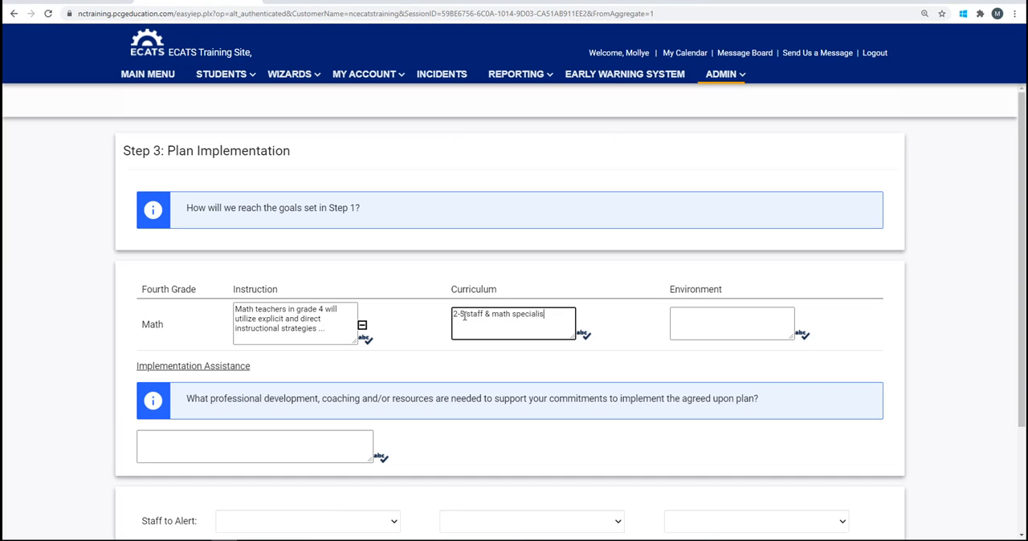
{"action": "type", "text": "ts will work vertically to utilize th"}
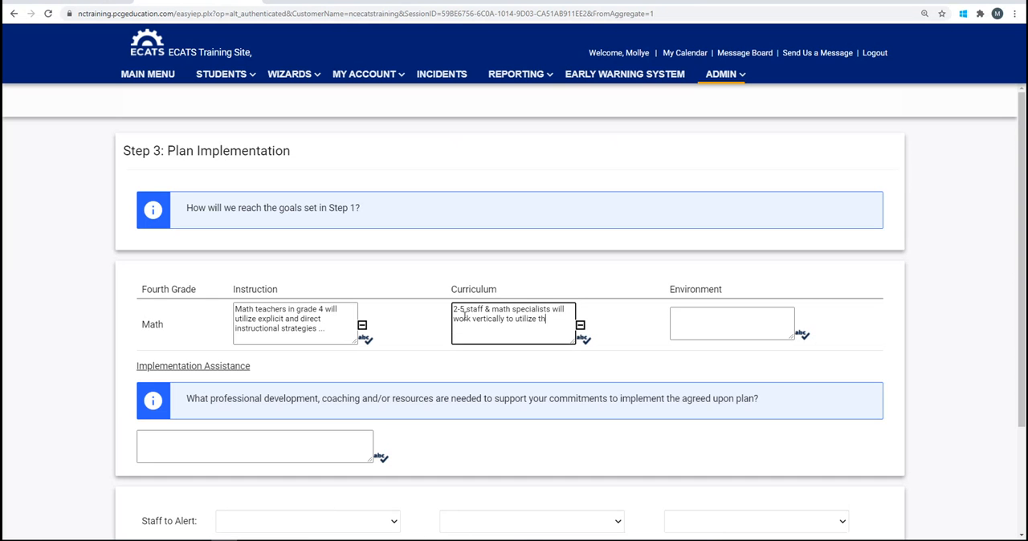
{"action": "type", "text": "e NCSCOS unpackgin g"}
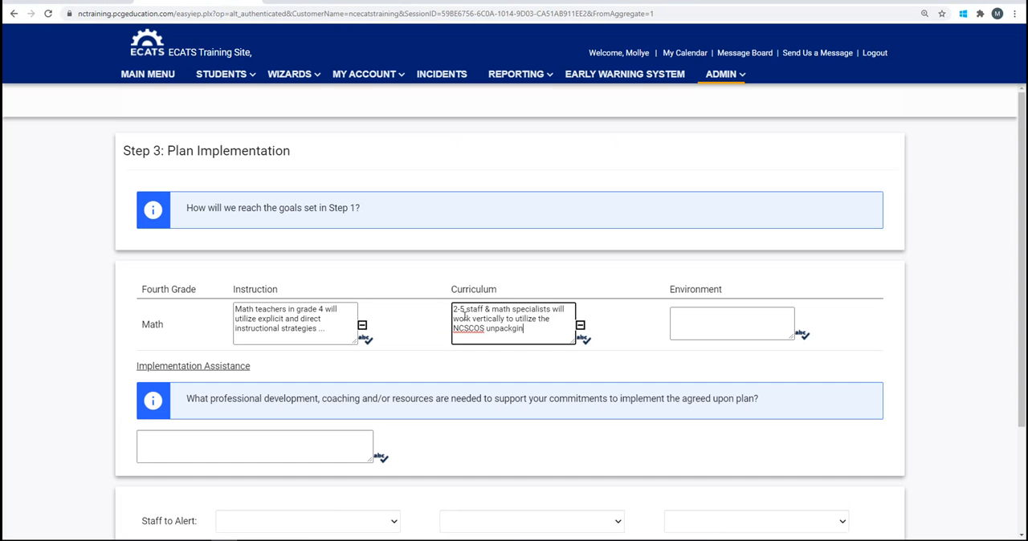
{"action": "key", "text": "BackSpace"}
{"action": "key", "text": "BackSpace"}
{"action": "key", "text": "BackSpace"}
{"action": "key", "text": "BackSpace"}
{"action": "key", "text": "BackSpace"}
{"action": "type", "text": "ing doc ..."}
Enter the Math environment plan: "This instruction will occur in a whole class setting."
{"action": "left_click", "coordinate": [690, 313]}
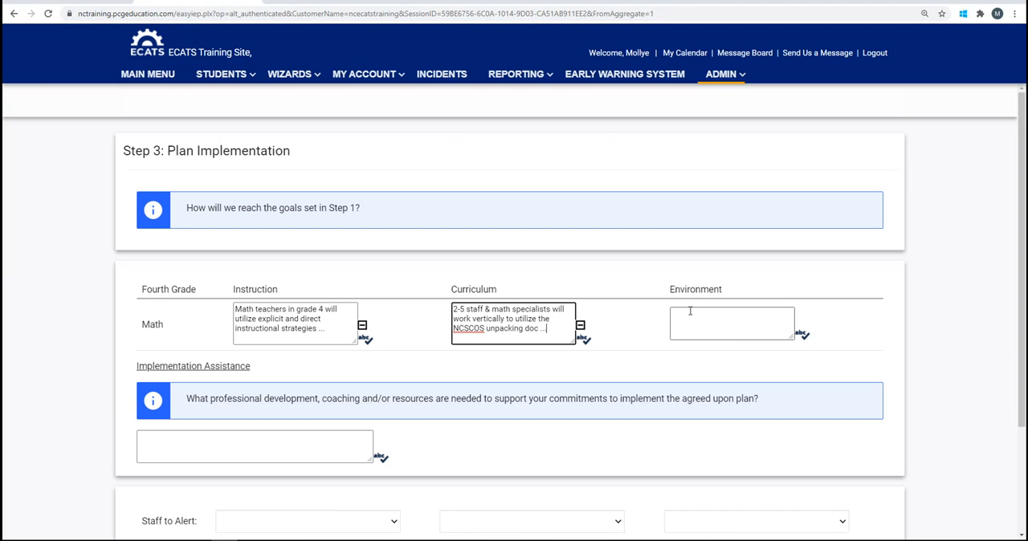
{"action": "type", "text": "T"}
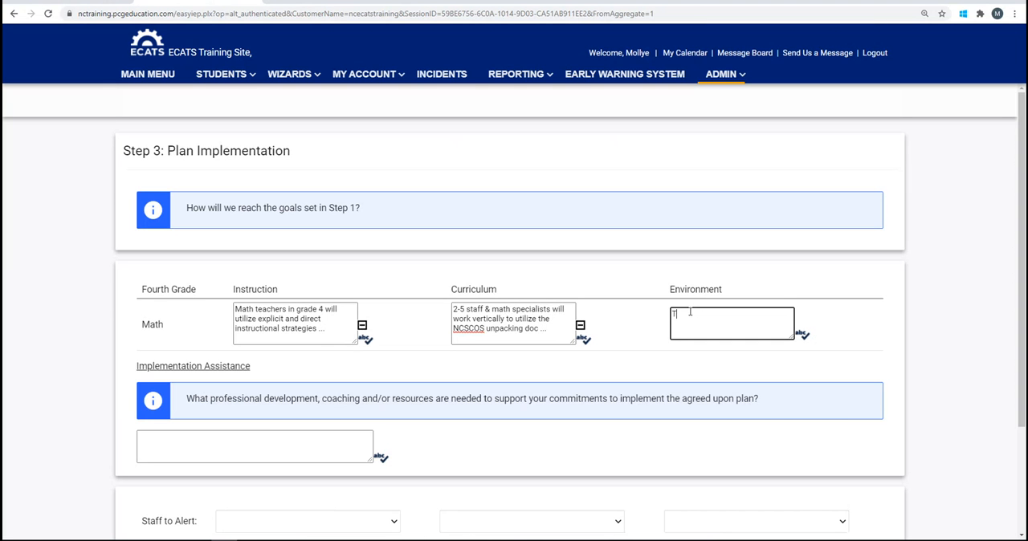
{"action": "type", "text": "his instruction will occur in a who"}
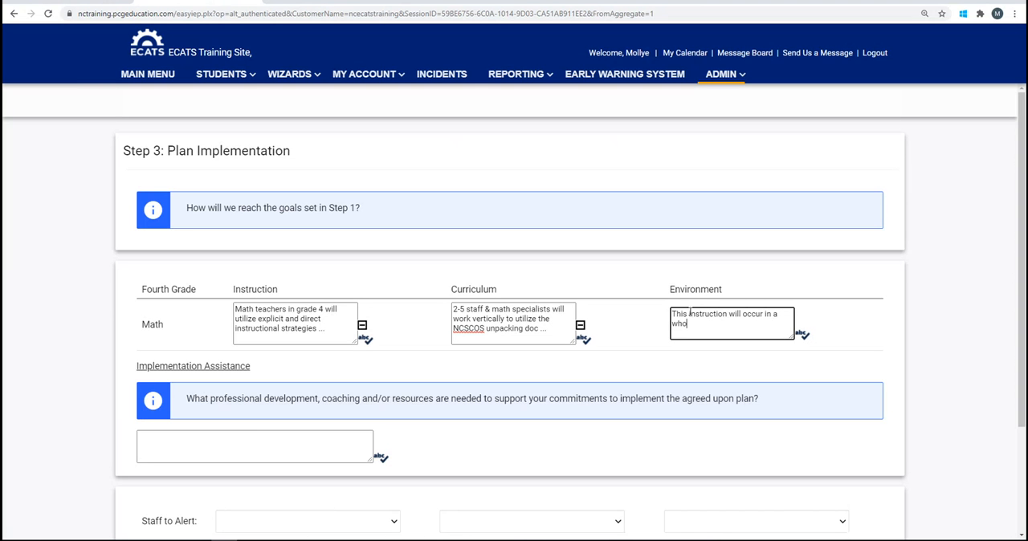
{"action": "type", "text": "le class setting."}
Enter "Time for math vertical teams" as the implementation assistance needed to support the plan
{"action": "left_click", "coordinate": [151, 439]}
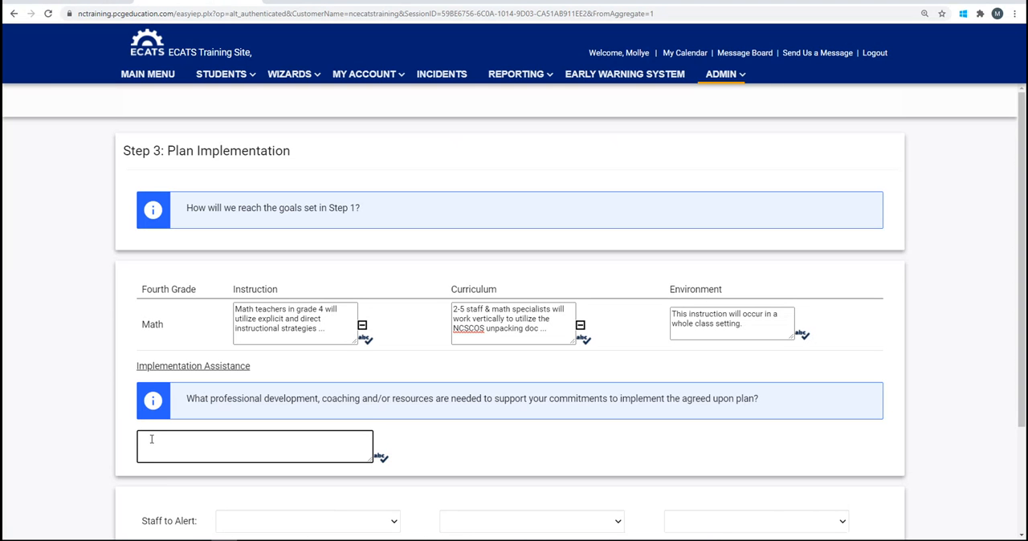
{"action": "type", "text": "Time for math vertical teams"}
Set the three staff to alert to Mtss07 2020 Dpitest, Mtss04 2020 Dpitest and Mtss08 2020 Dpitest
{"action": "scroll", "coordinate": [804, 491], "scroll_direction": "down", "scroll_amount": 3}
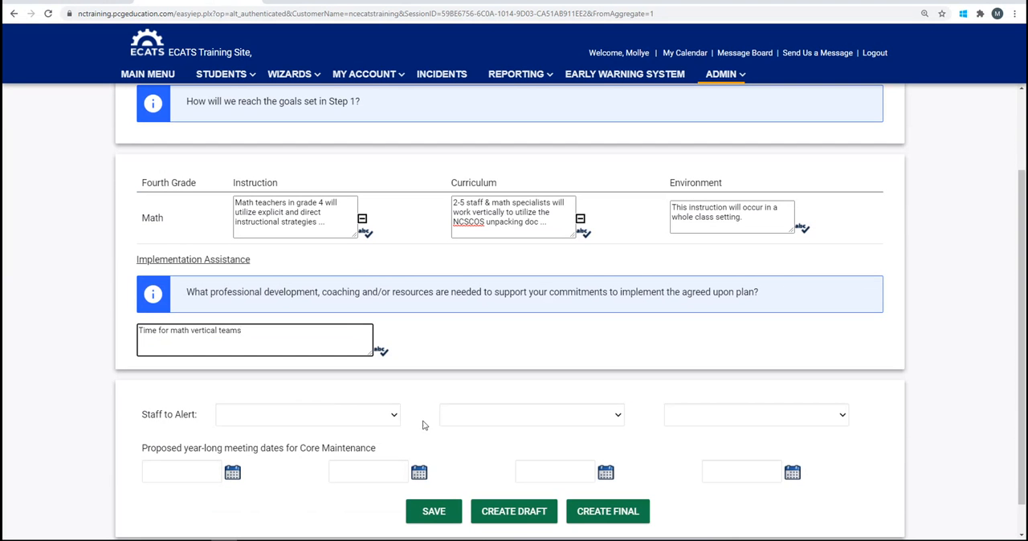
{"action": "left_click", "coordinate": [396, 420]}
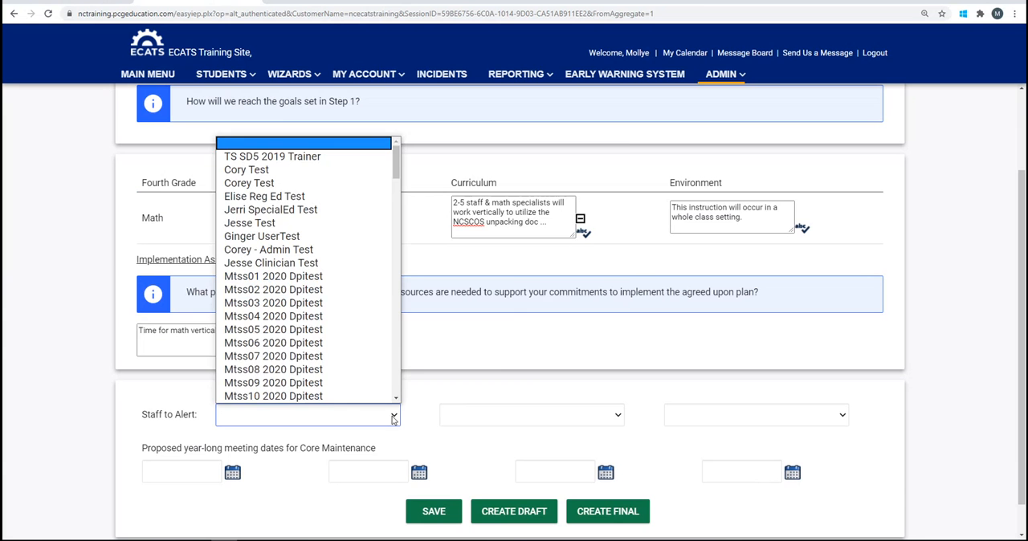
{"action": "left_click", "coordinate": [357, 363]}
{"action": "left_click", "coordinate": [619, 416]}
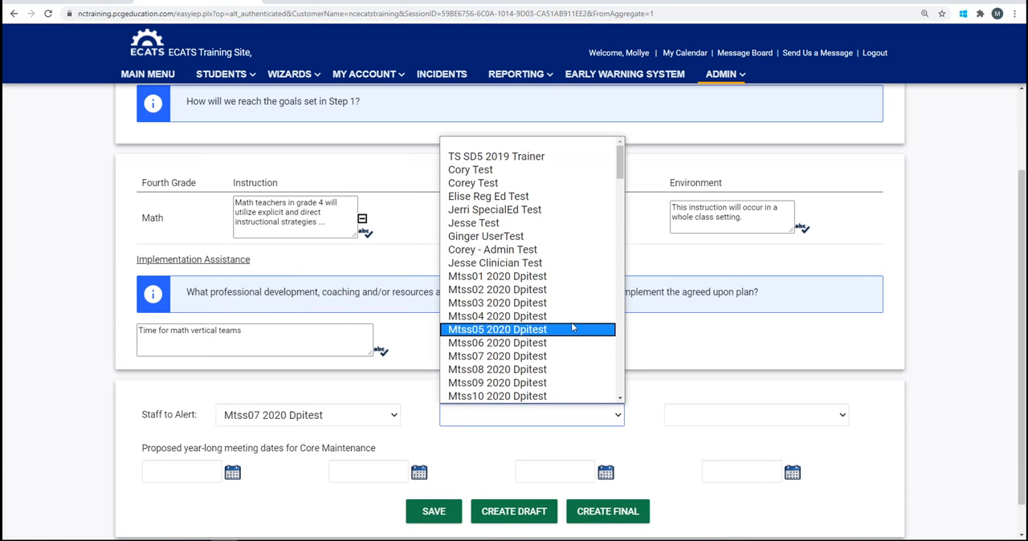
{"action": "left_click", "coordinate": [572, 317]}
{"action": "left_click", "coordinate": [843, 416]}
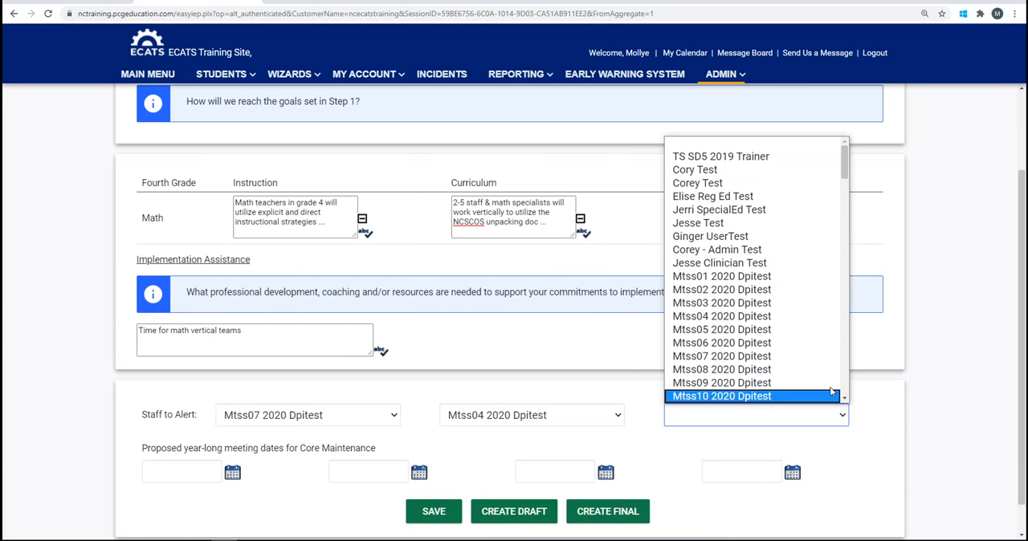
{"action": "left_click", "coordinate": [818, 371]}
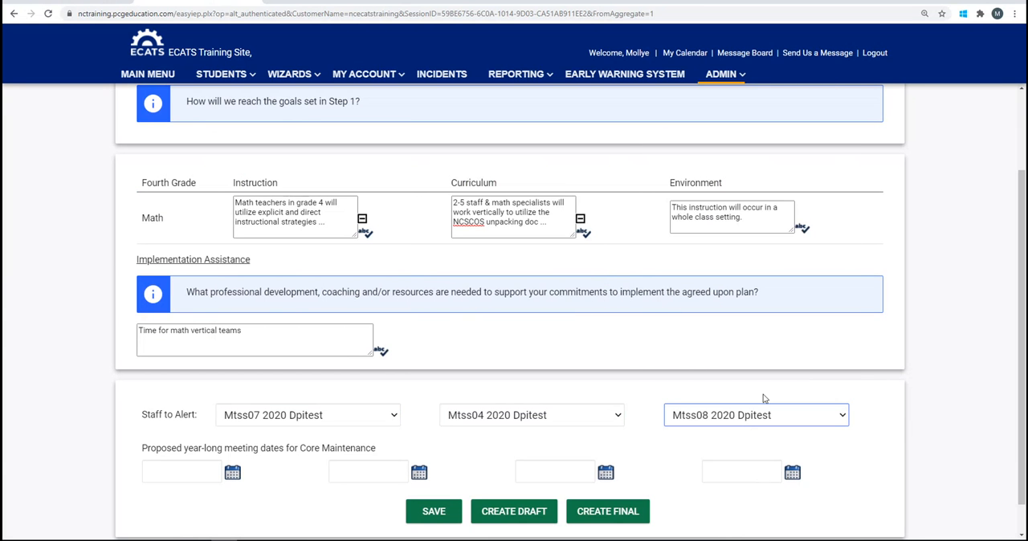
Set the first two proposed Core Maintenance meeting dates to 10/21/2020 and 11/19/2020
{"action": "left_click", "coordinate": [233, 473]}
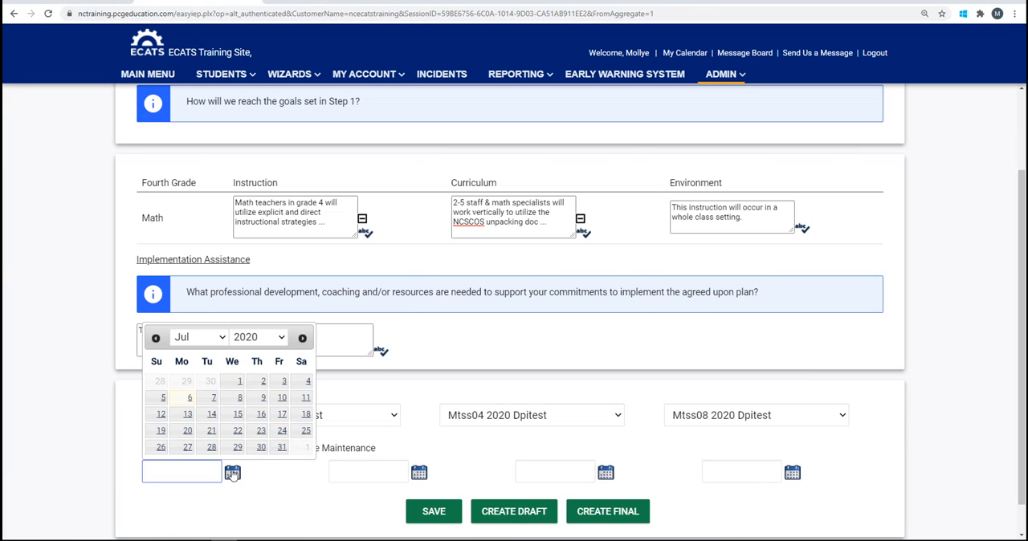
{"action": "left_click", "coordinate": [223, 339]}
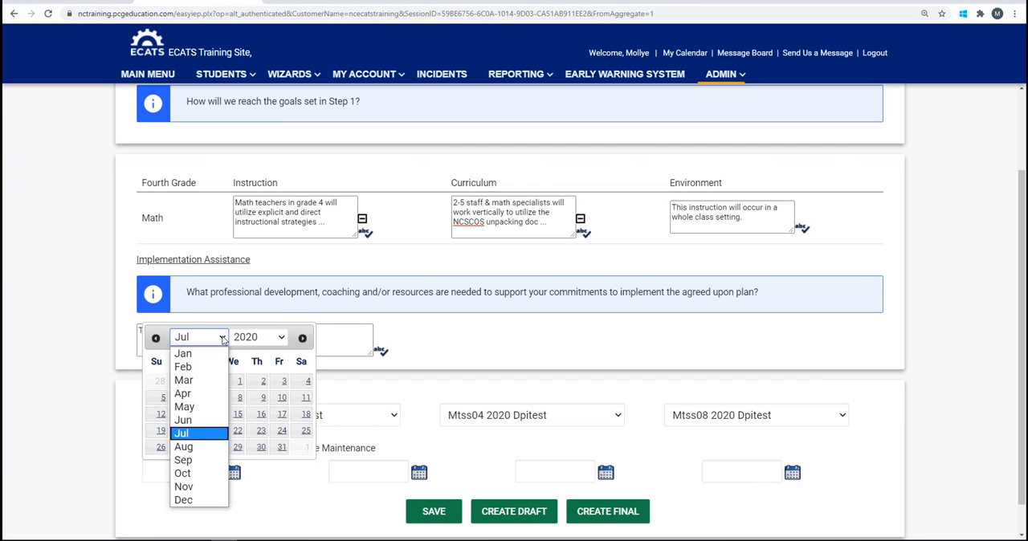
{"action": "left_click", "coordinate": [194, 474]}
{"action": "left_click", "coordinate": [235, 431]}
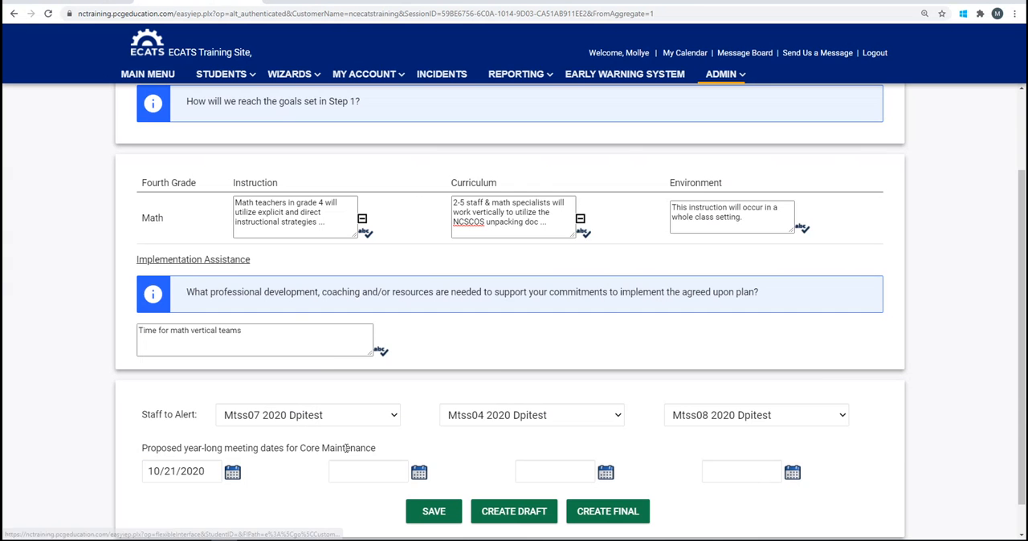
{"action": "left_click", "coordinate": [419, 474]}
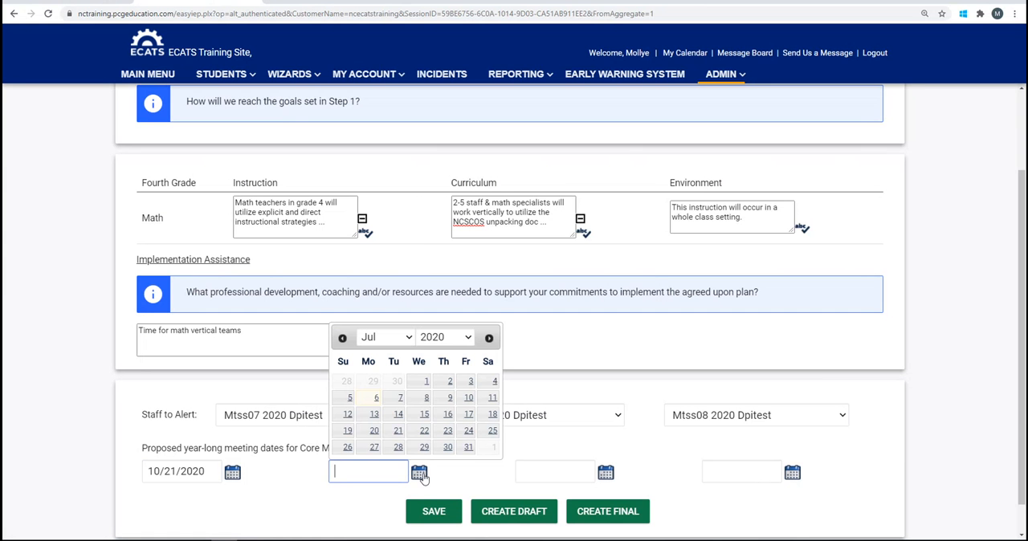
{"action": "left_click", "coordinate": [409, 339]}
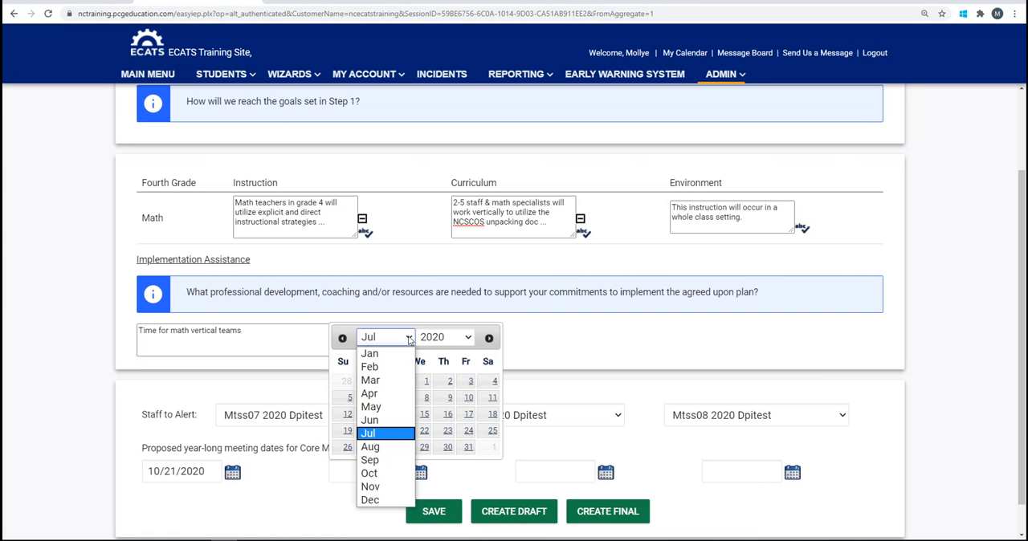
{"action": "left_click", "coordinate": [370, 487]}
{"action": "left_click", "coordinate": [445, 414]}
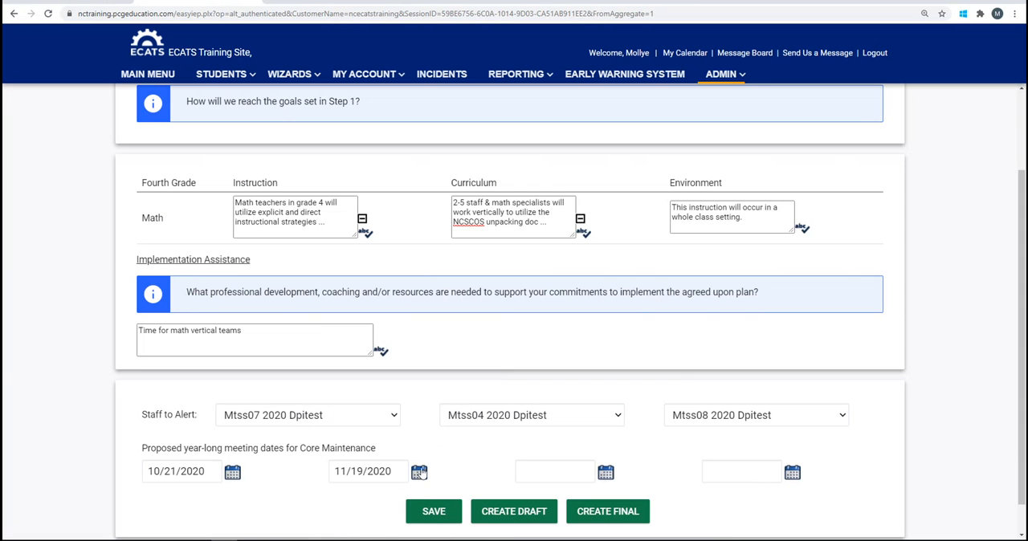
Set the third proposed Core Maintenance meeting date to 12/24/2020 and create the final plan document
{"action": "left_click", "coordinate": [608, 474]}
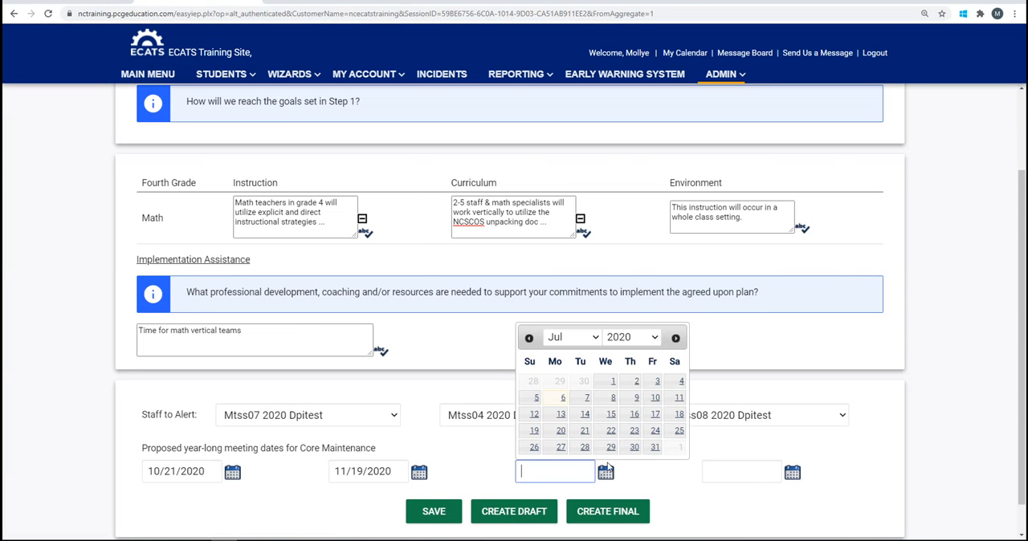
{"action": "left_click", "coordinate": [595, 339]}
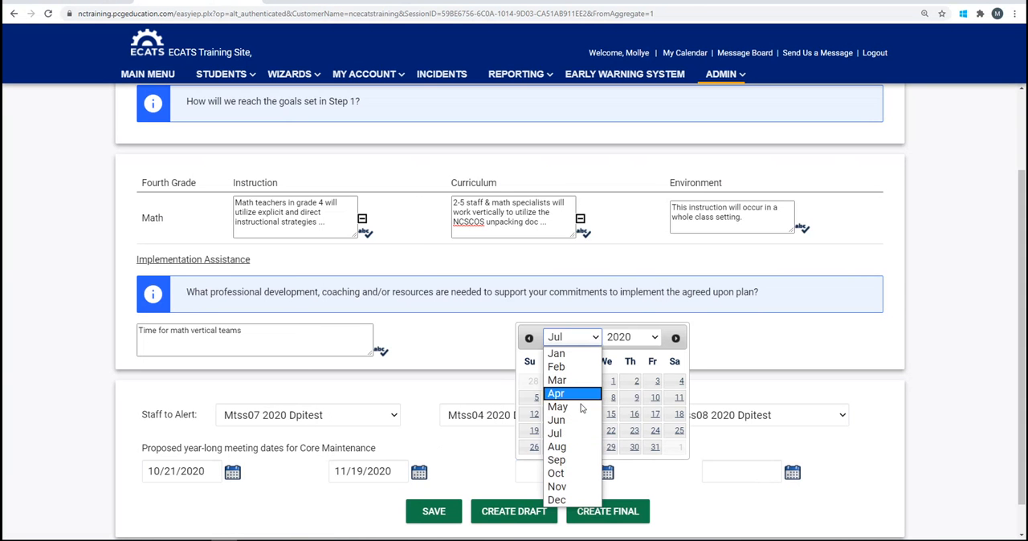
{"action": "left_click", "coordinate": [572, 501]}
{"action": "left_click", "coordinate": [631, 431]}
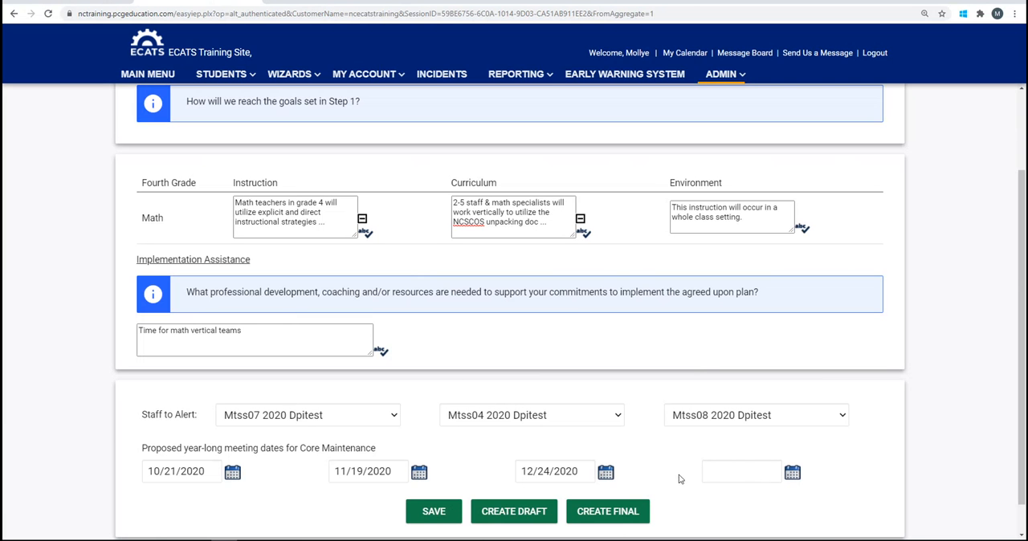
{"action": "left_click", "coordinate": [618, 515]}
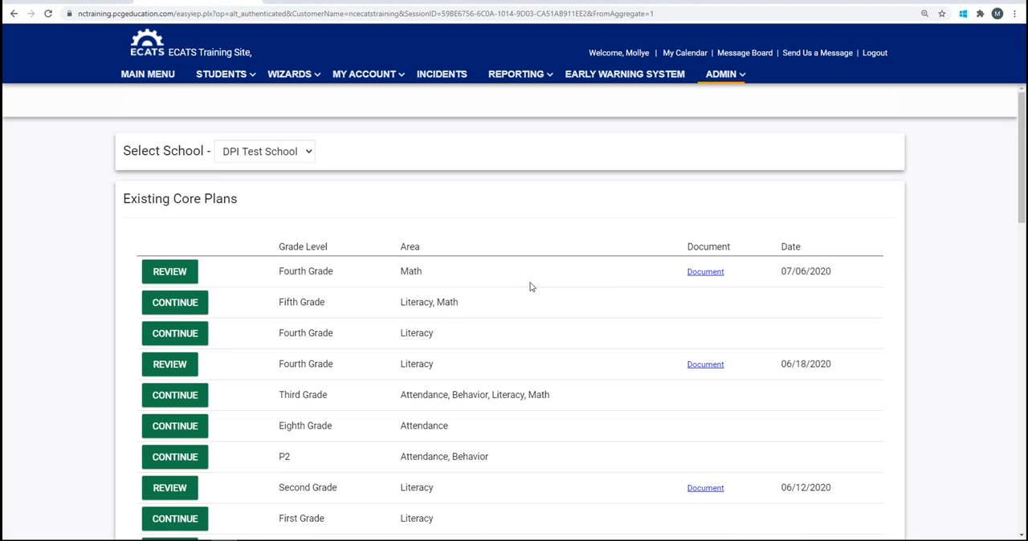
Open the Fourth Grade Math core plan dated 07/06/2020 for review and set its Math goal's Met value to Yes
{"action": "left_click", "coordinate": [166, 274]}
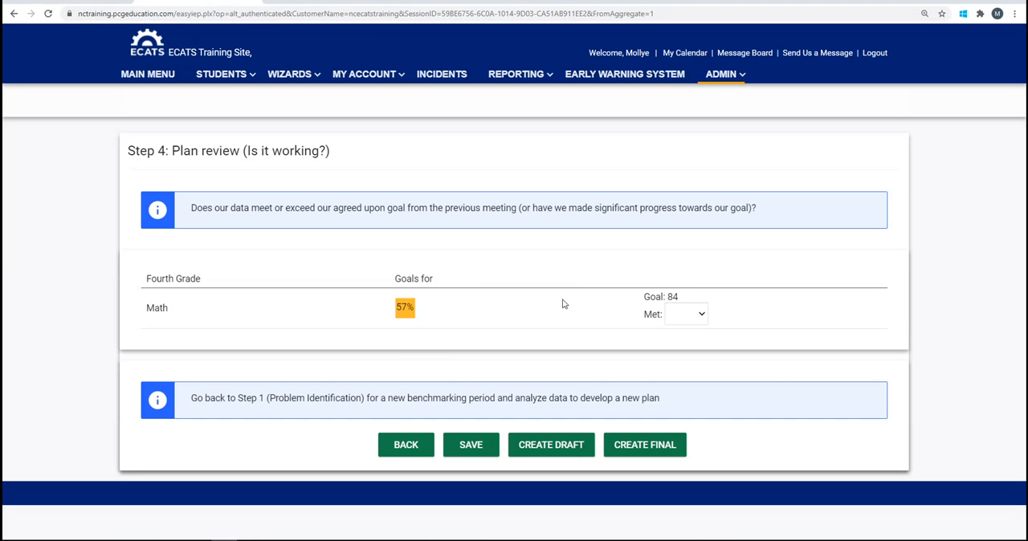
{"action": "left_click", "coordinate": [703, 316]}
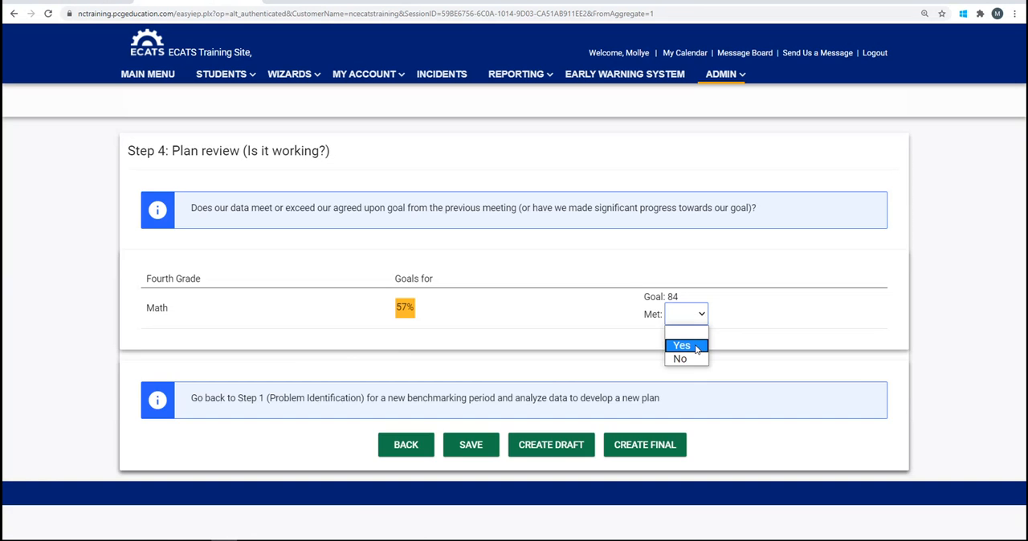
{"action": "left_click", "coordinate": [697, 347]}
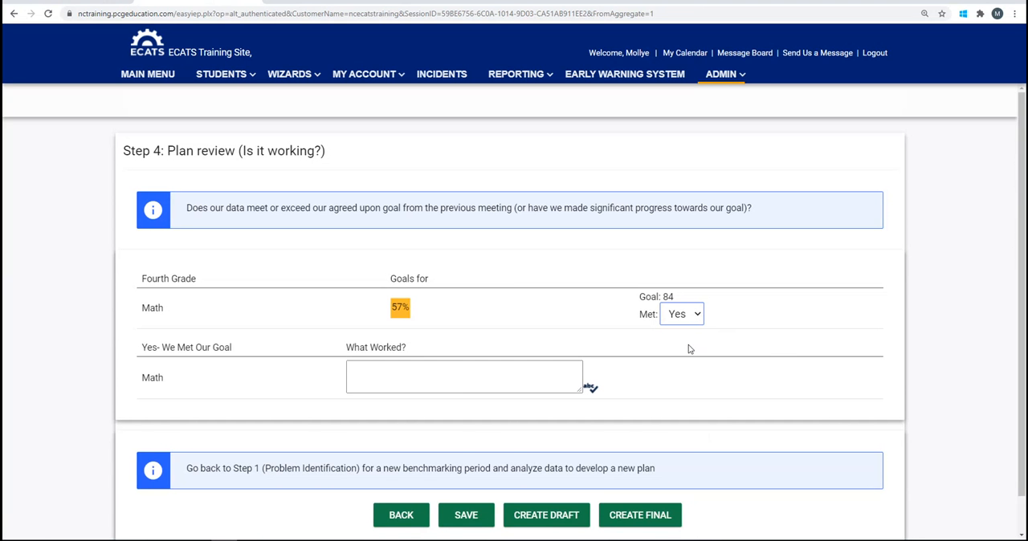
Enter "everything" as what worked for the Math goal and create the final plan review document
{"action": "left_click", "coordinate": [366, 366]}
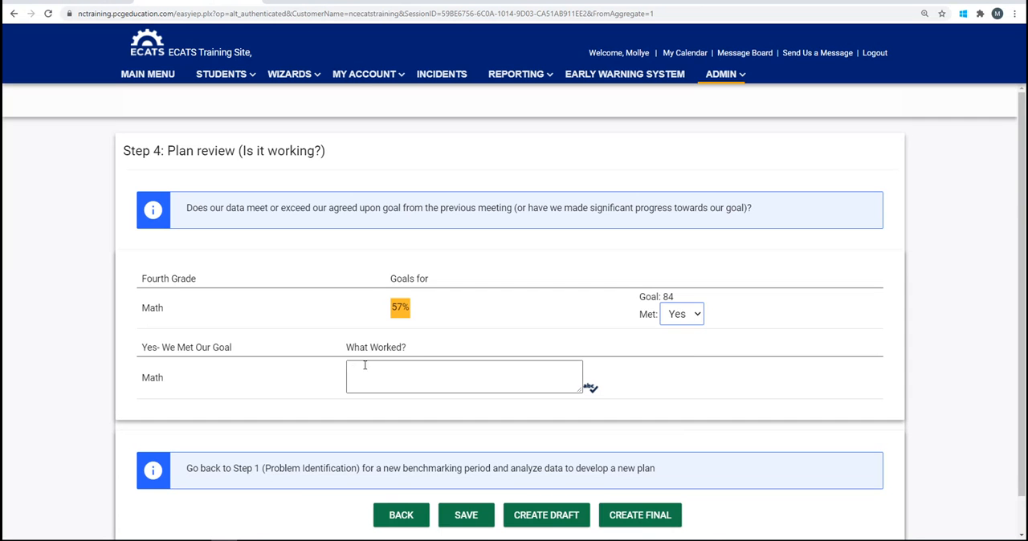
{"action": "left_click", "coordinate": [350, 371]}
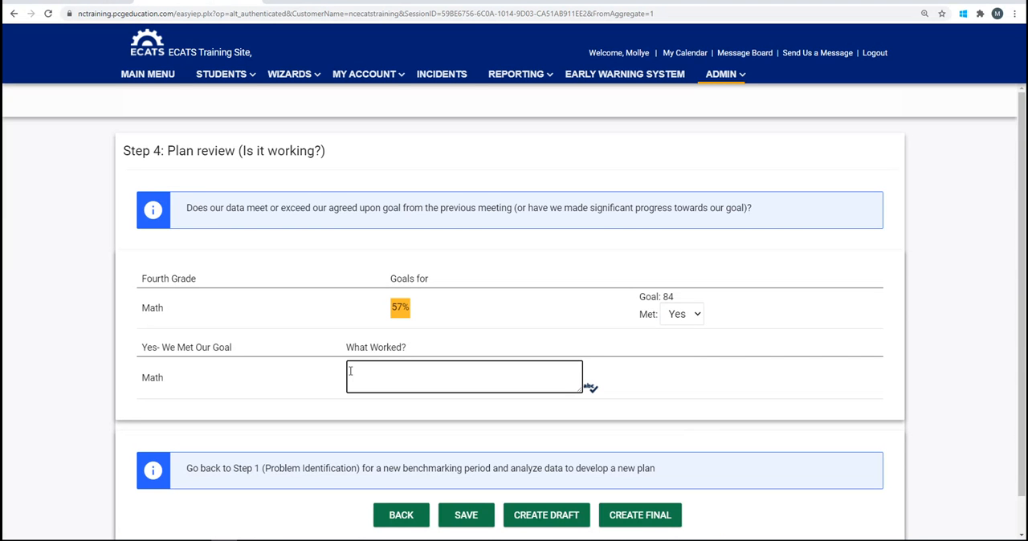
{"action": "type", "text": "everyuthing"}
{"action": "key", "text": "BackSpace"}
{"action": "key", "text": "BackSpace"}
{"action": "key", "text": "BackSpace"}
{"action": "key", "text": "BackSpace"}
{"action": "key", "text": "BackSpace"}
{"action": "key", "text": "BackSpace"}
{"action": "type", "text": "thing"}
{"action": "left_click", "coordinate": [655, 518]}
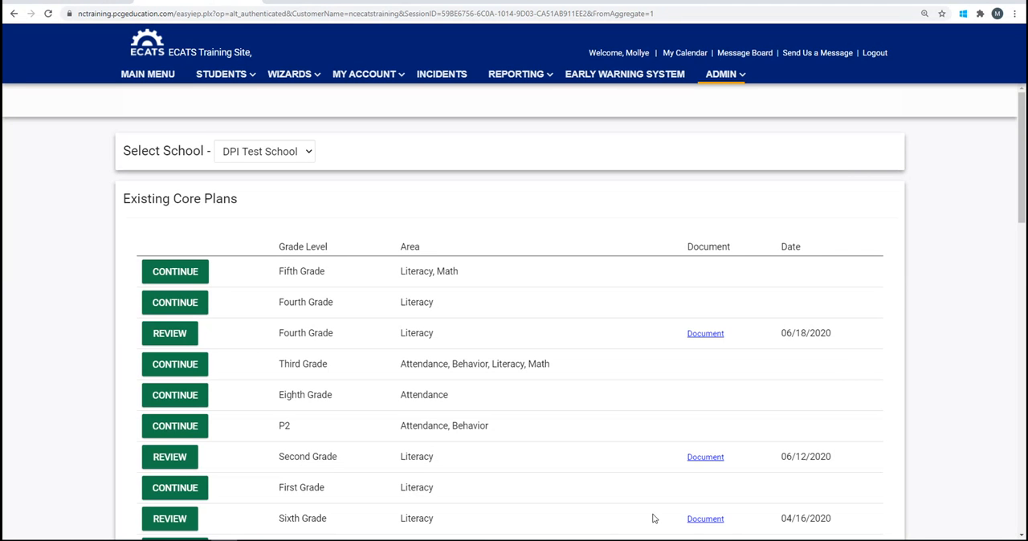
View the homeroom data in the Early Warning System, then open the core plans for DPI Test School
{"action": "left_click", "coordinate": [606, 77]}
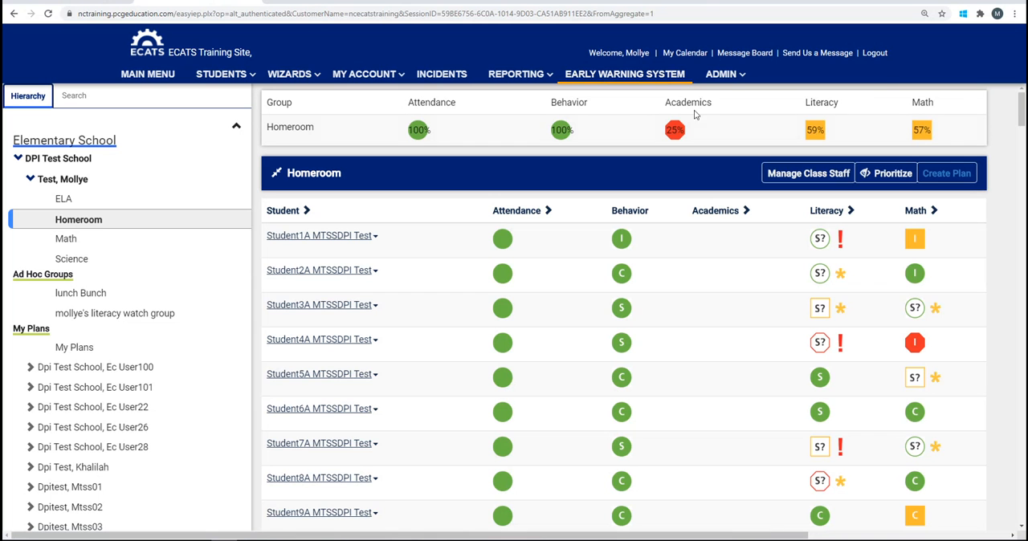
{"action": "mouse_move", "coordinate": [726, 86]}
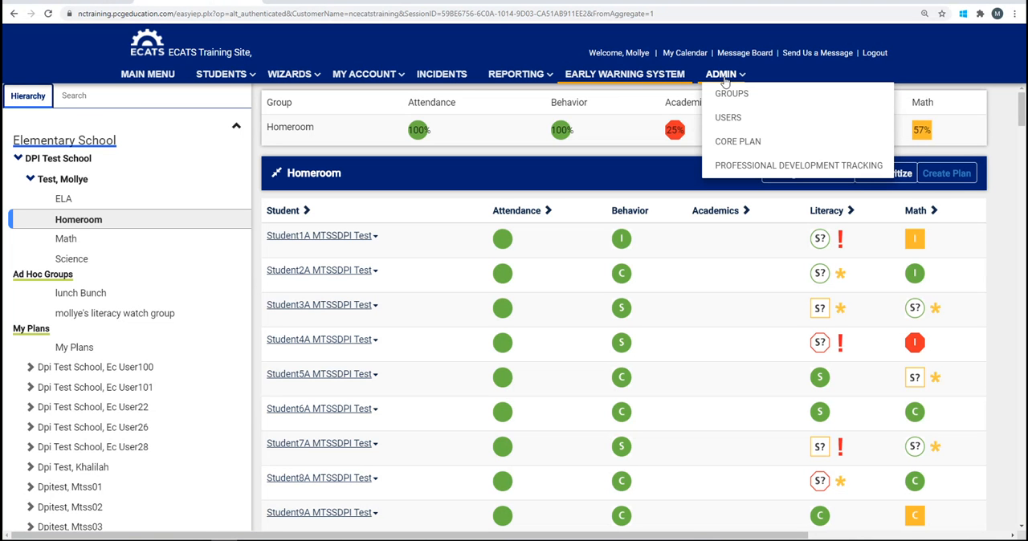
{"action": "left_click", "coordinate": [727, 144]}
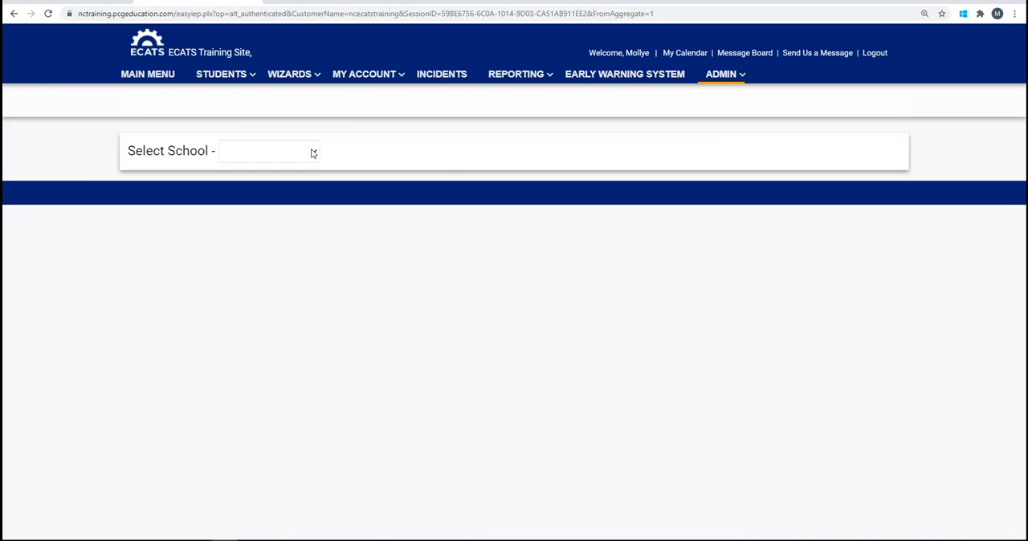
{"action": "left_click", "coordinate": [314, 152]}
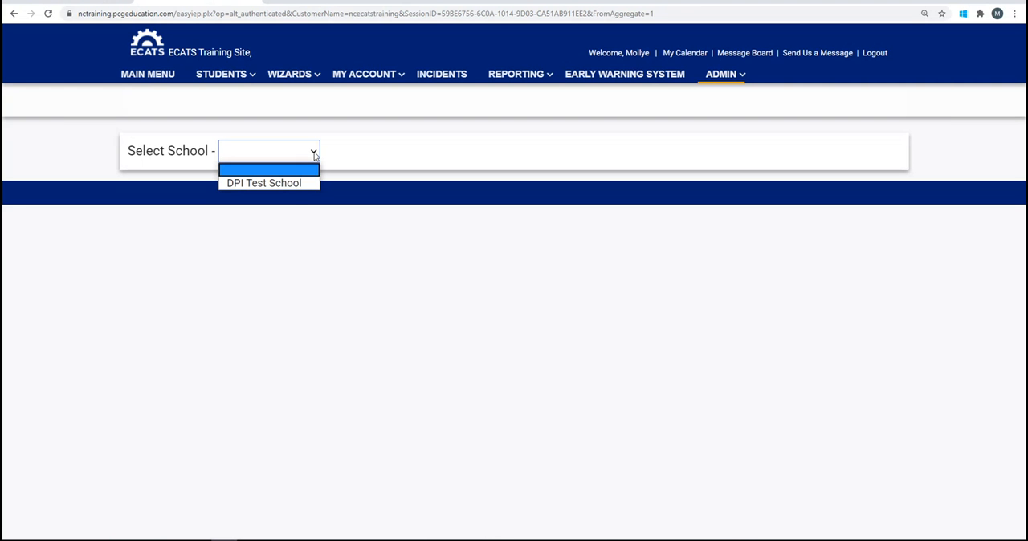
{"action": "left_click", "coordinate": [294, 184]}
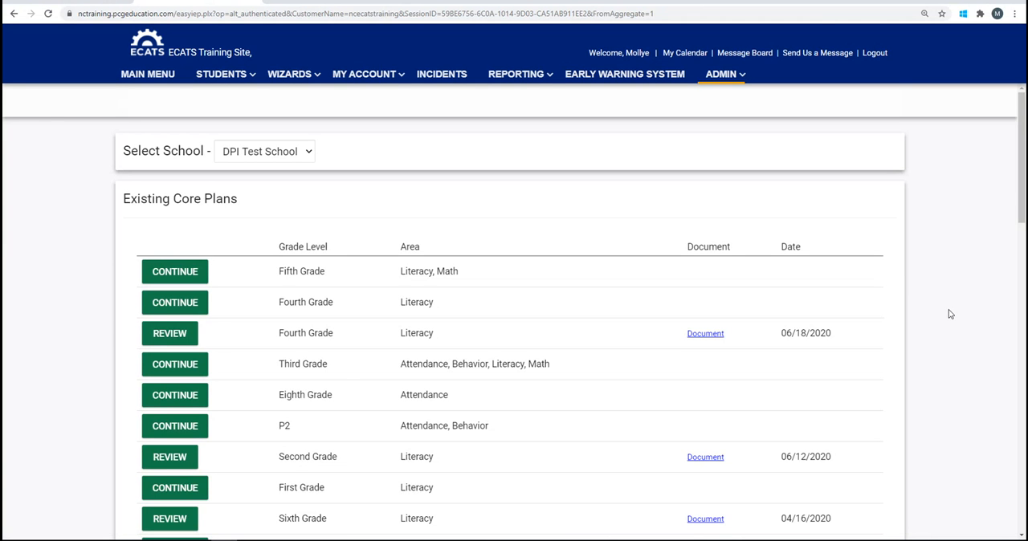
Start building a new core plan for DPI Test School with Initial Meeting as the meeting purpose
{"action": "scroll", "coordinate": [950, 314], "scroll_direction": "down", "scroll_amount": 1}
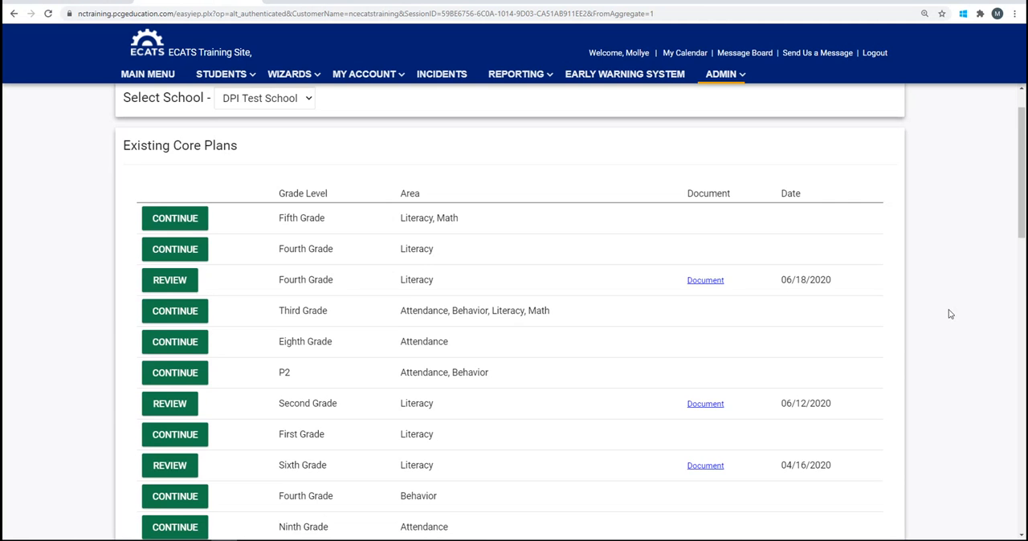
{"action": "scroll", "coordinate": [949, 314], "scroll_direction": "down", "scroll_amount": 2}
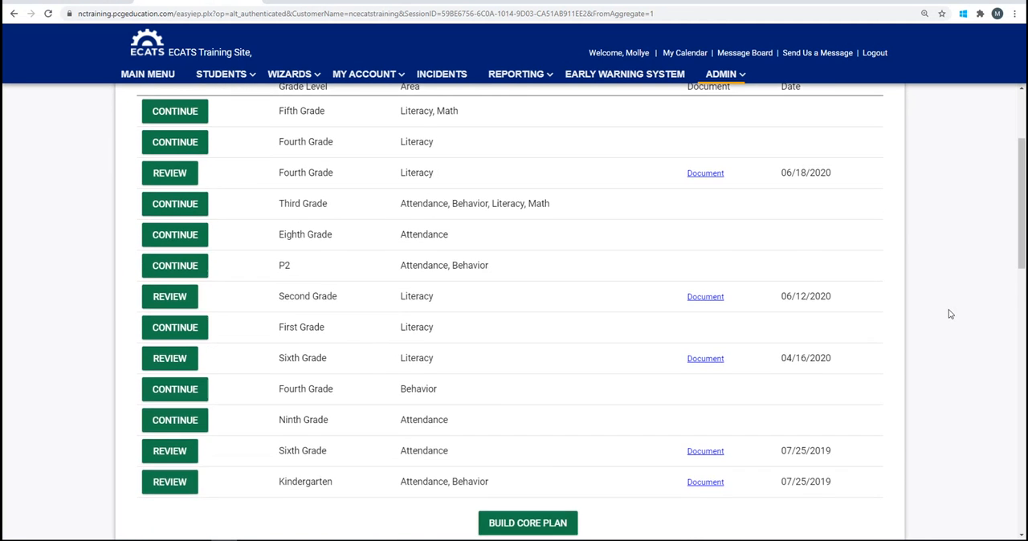
{"action": "scroll", "coordinate": [949, 314], "scroll_direction": "down", "scroll_amount": 2}
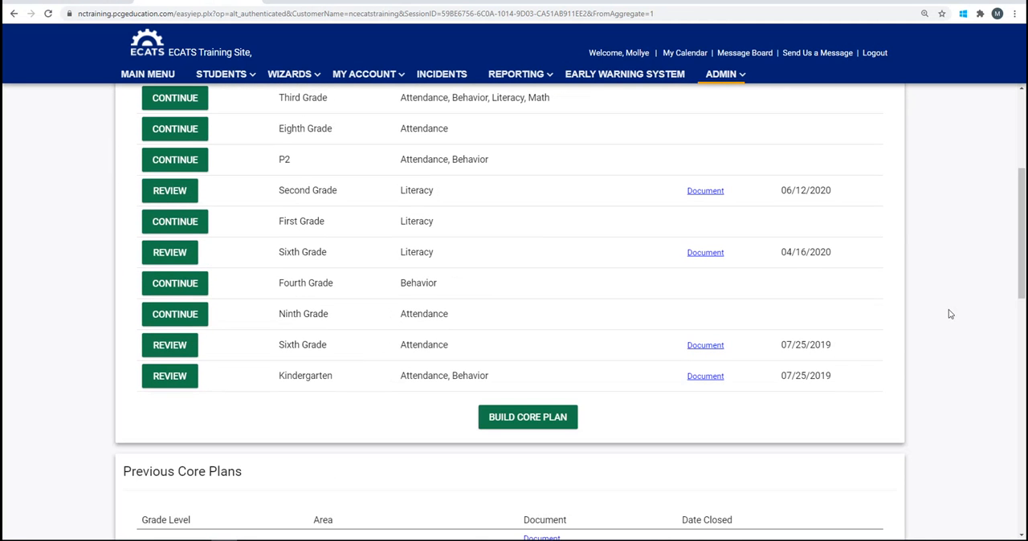
{"action": "left_click", "coordinate": [549, 423]}
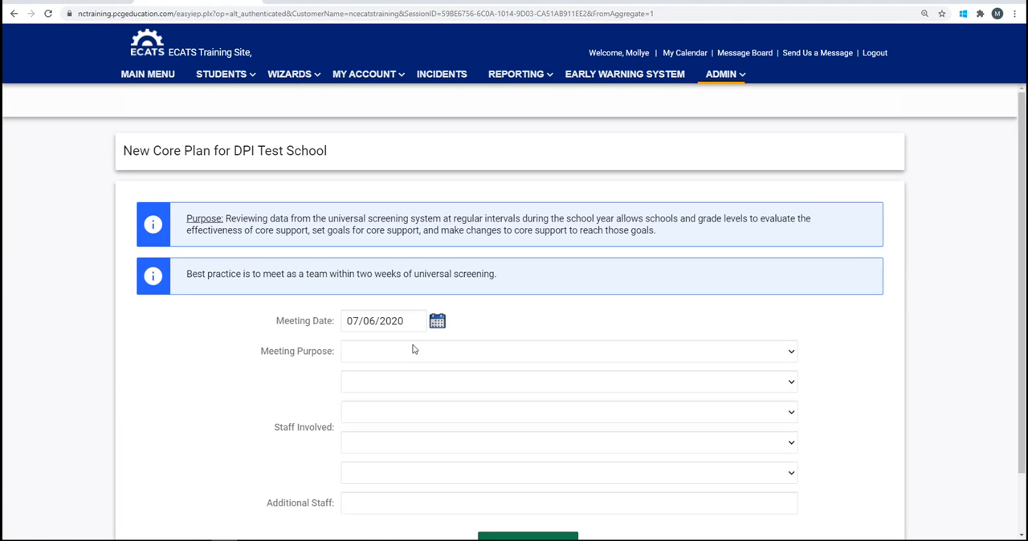
{"action": "left_click", "coordinate": [791, 356]}
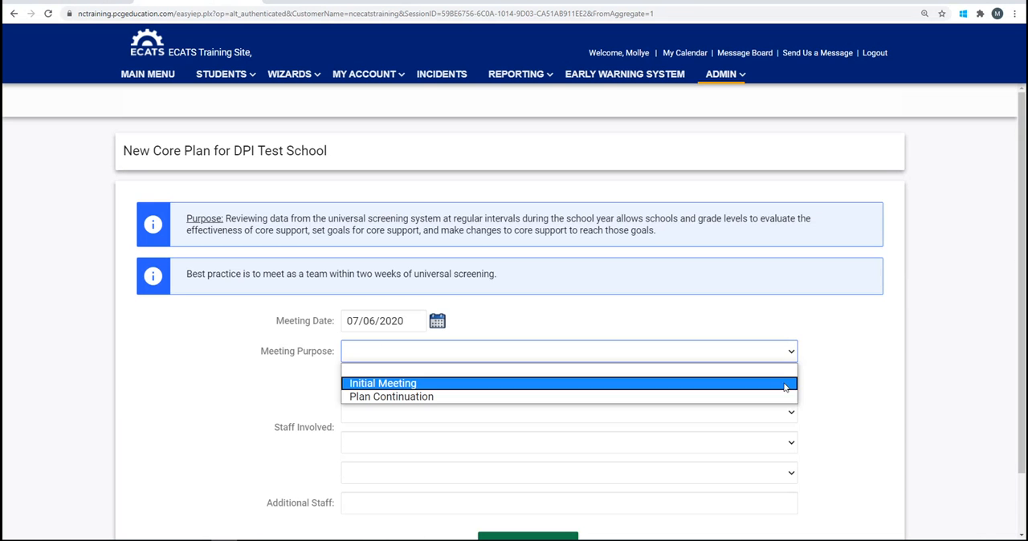
{"action": "left_click", "coordinate": [786, 384]}
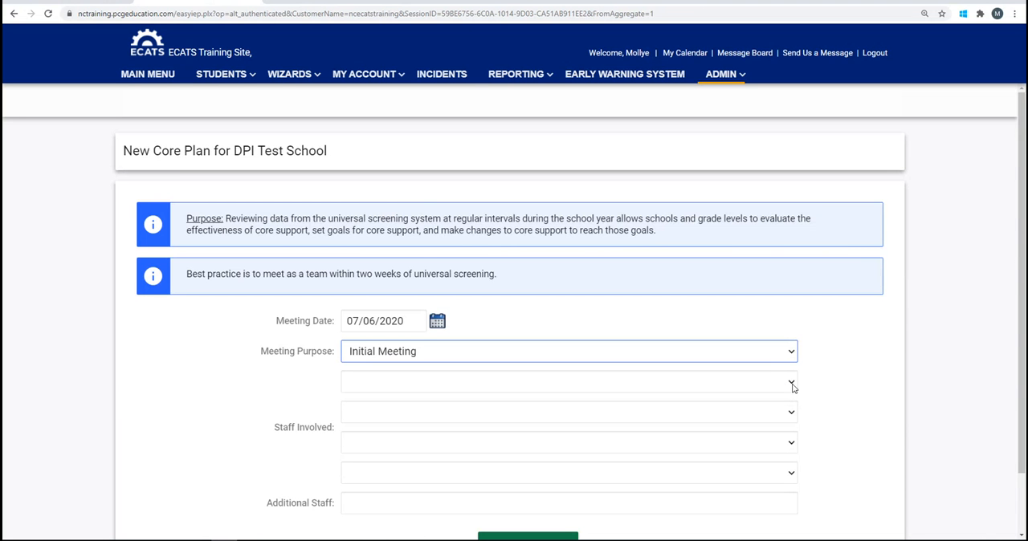
Set the staff involved to Audiologist4 Test, Audiologist15 Test and Audiologist11 Test, and save the meeting details
{"action": "left_click", "coordinate": [791, 384]}
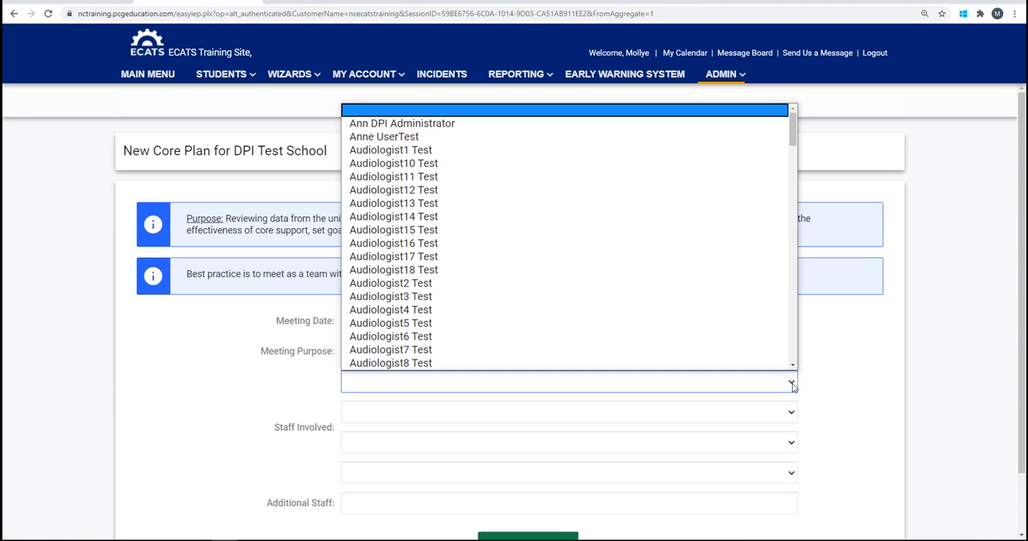
{"action": "left_click", "coordinate": [728, 313]}
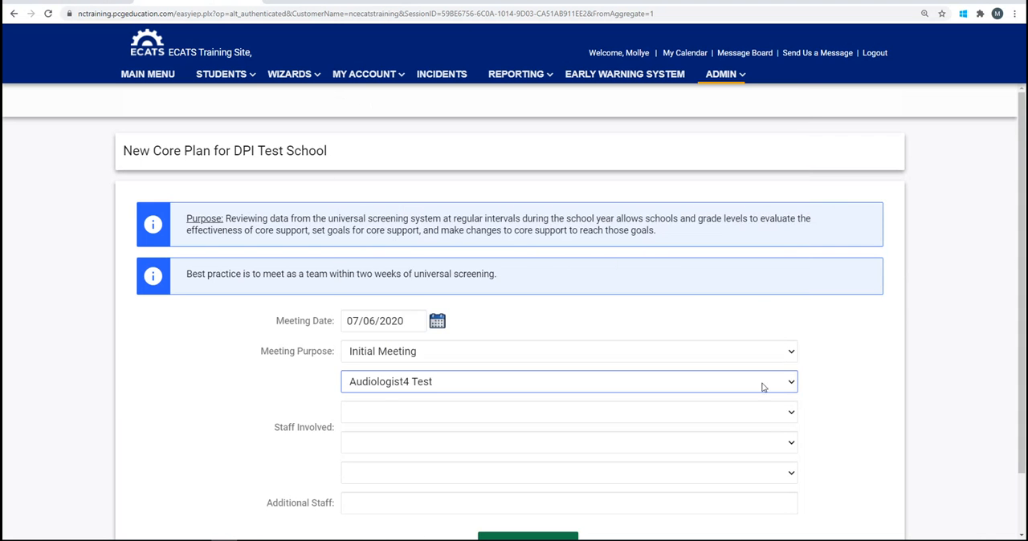
{"action": "left_click", "coordinate": [790, 414]}
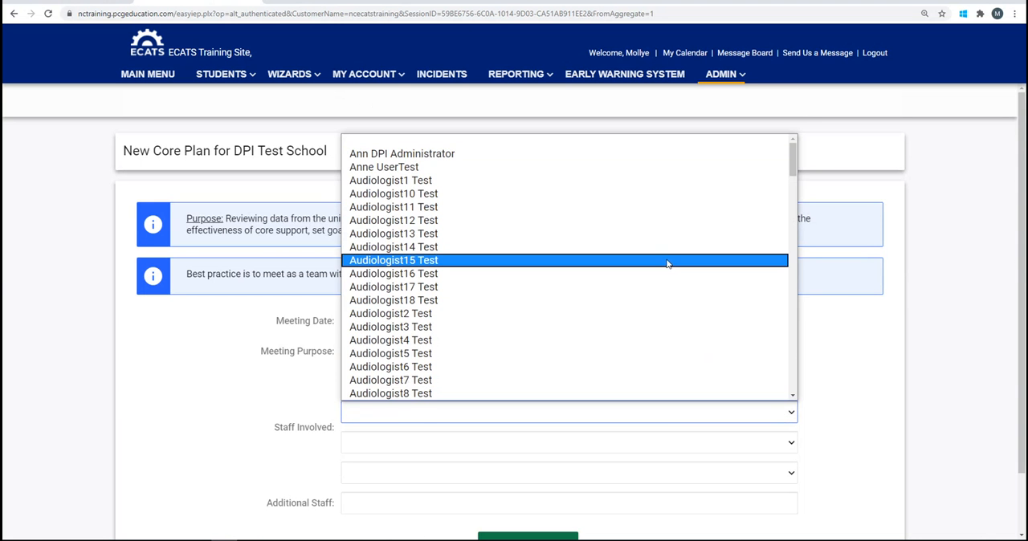
{"action": "left_click", "coordinate": [666, 263]}
{"action": "left_click", "coordinate": [790, 443]}
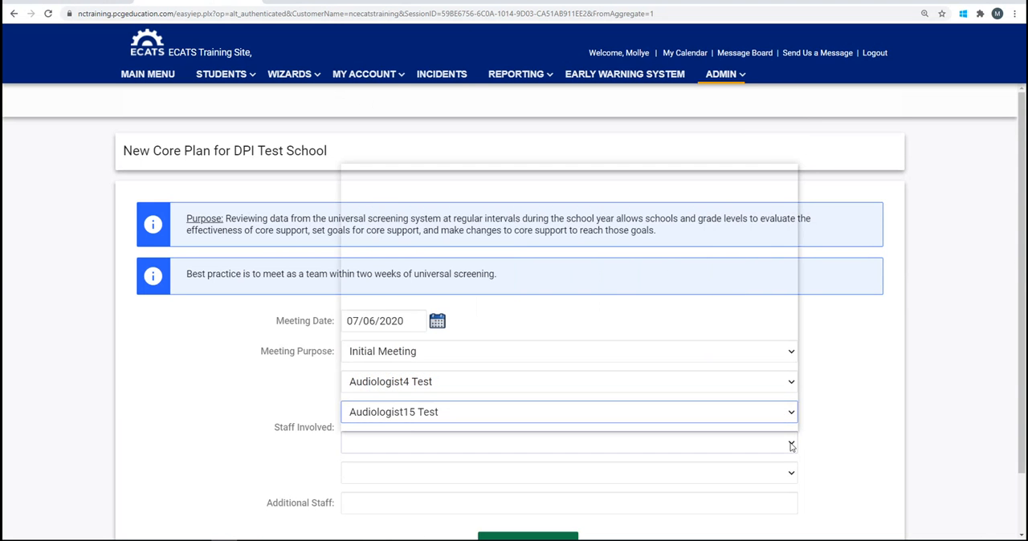
{"action": "left_click", "coordinate": [641, 237]}
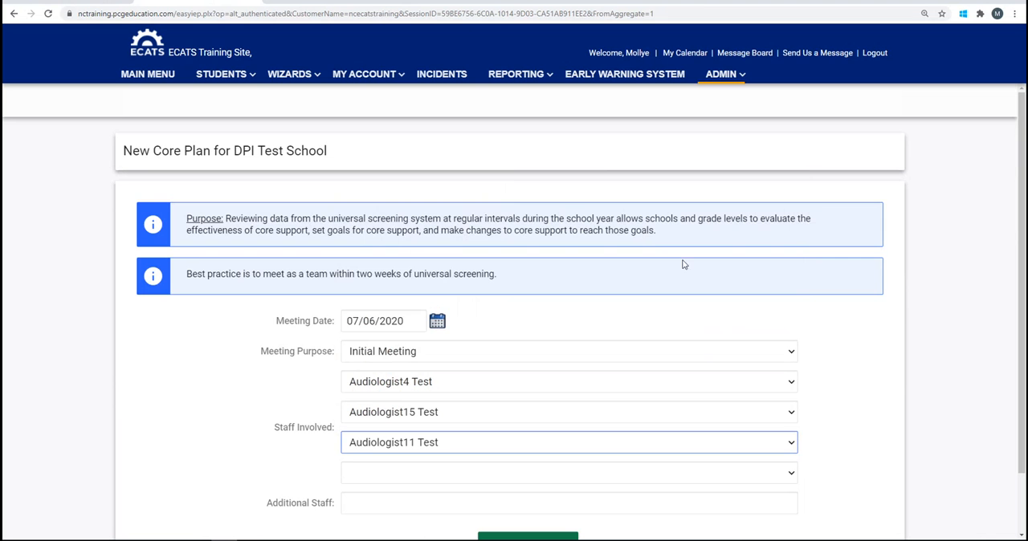
{"action": "scroll", "coordinate": [956, 394], "scroll_direction": "down", "scroll_amount": 1}
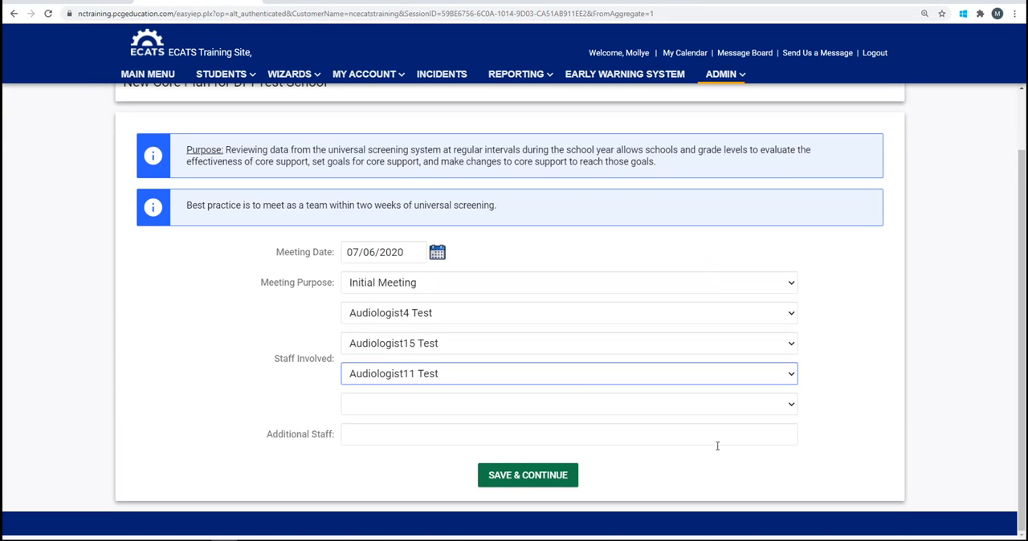
{"action": "left_click", "coordinate": [546, 478]}
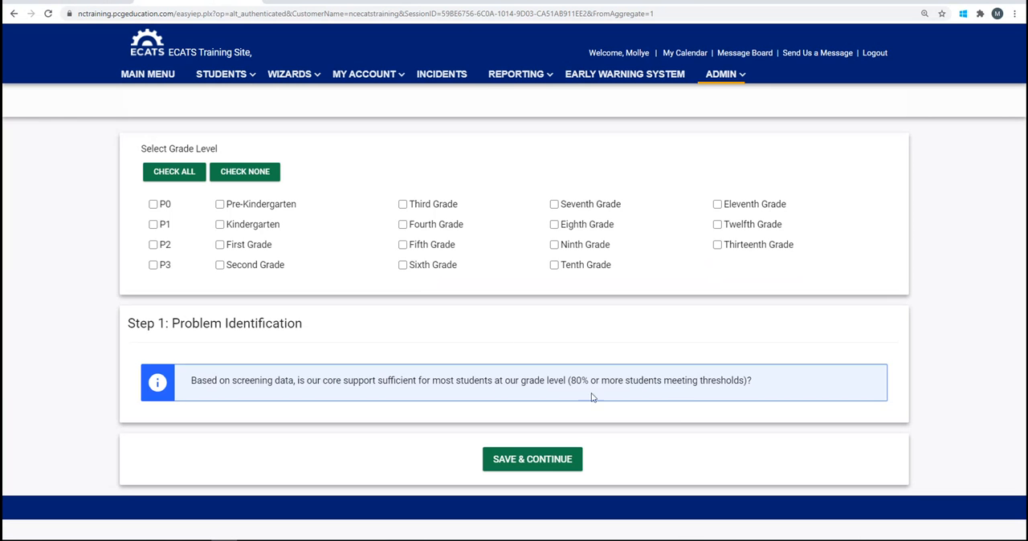
Select Fourth Grade as the plan's grade level and set its Math goal to 90
{"action": "left_click", "coordinate": [403, 229]}
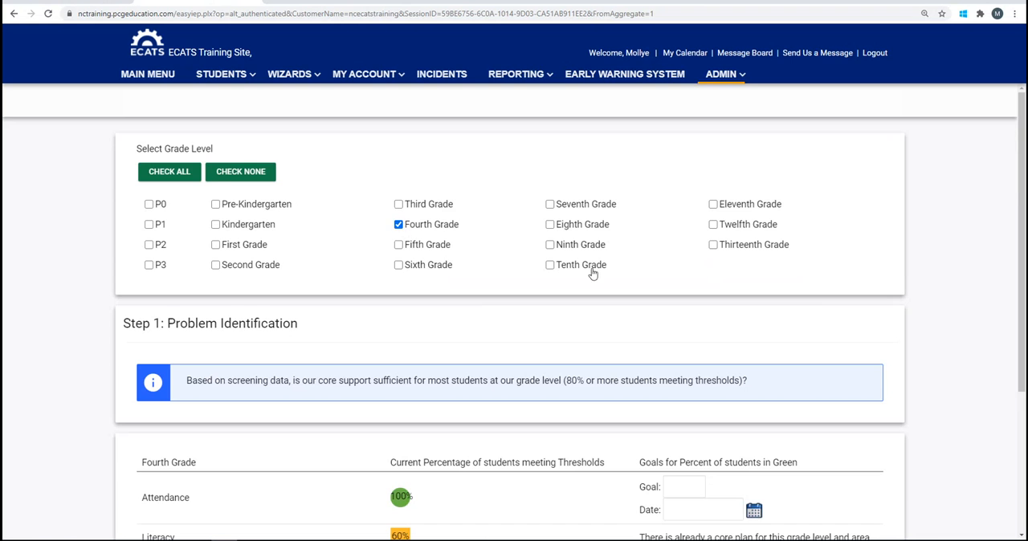
{"action": "scroll", "coordinate": [948, 359], "scroll_direction": "down", "scroll_amount": 2}
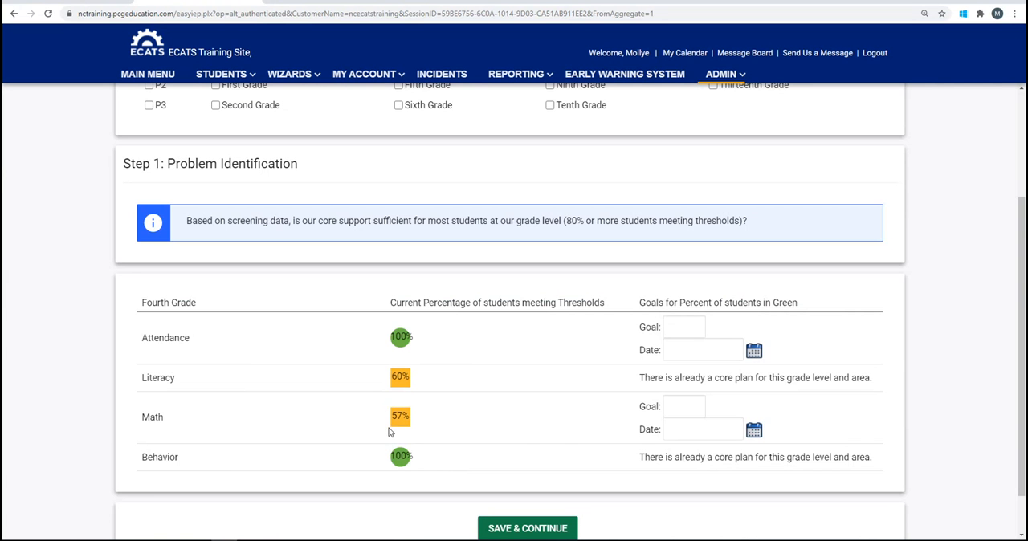
{"action": "left_click", "coordinate": [675, 405]}
{"action": "type", "text": "90"}
Set the Math goal date to 12/31/2020 and save the Problem Identification step
{"action": "left_click", "coordinate": [755, 432]}
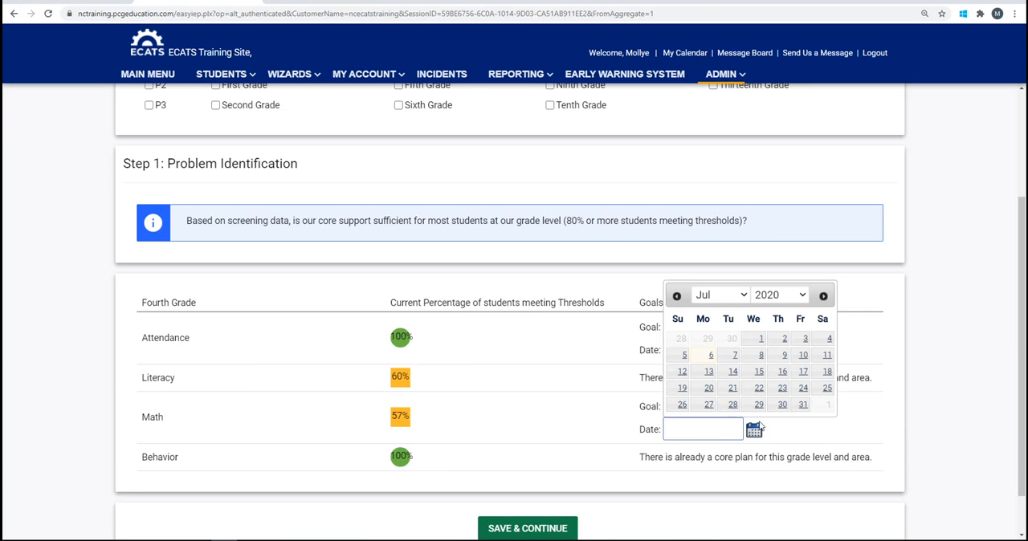
{"action": "left_click", "coordinate": [744, 296]}
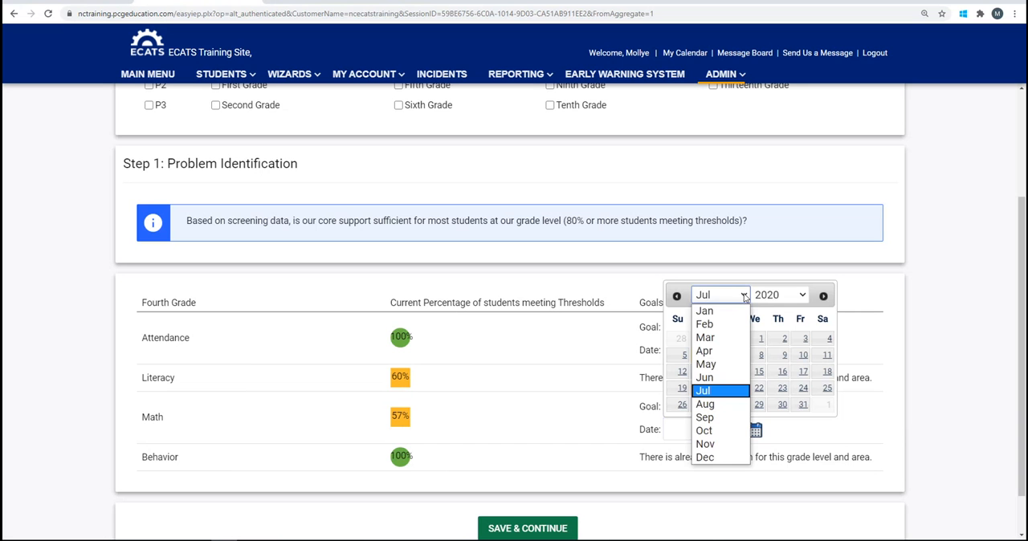
{"action": "left_click", "coordinate": [724, 460]}
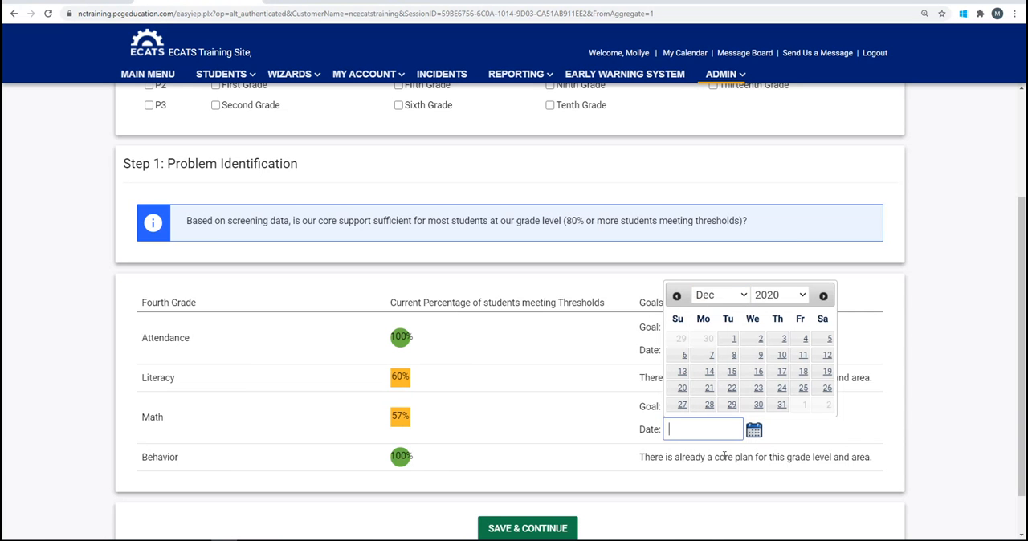
{"action": "left_click", "coordinate": [782, 406]}
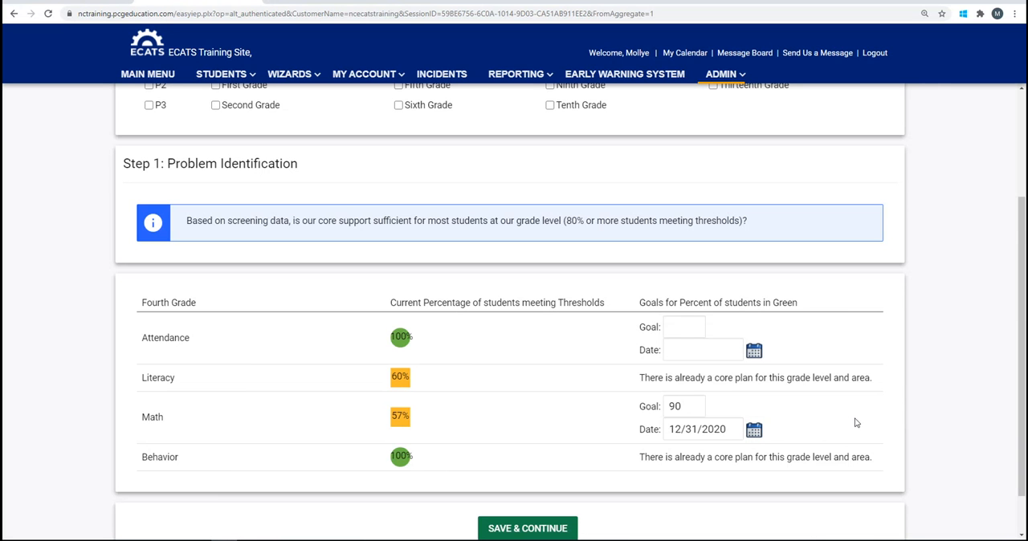
{"action": "scroll", "coordinate": [912, 418], "scroll_direction": "down", "scroll_amount": 1}
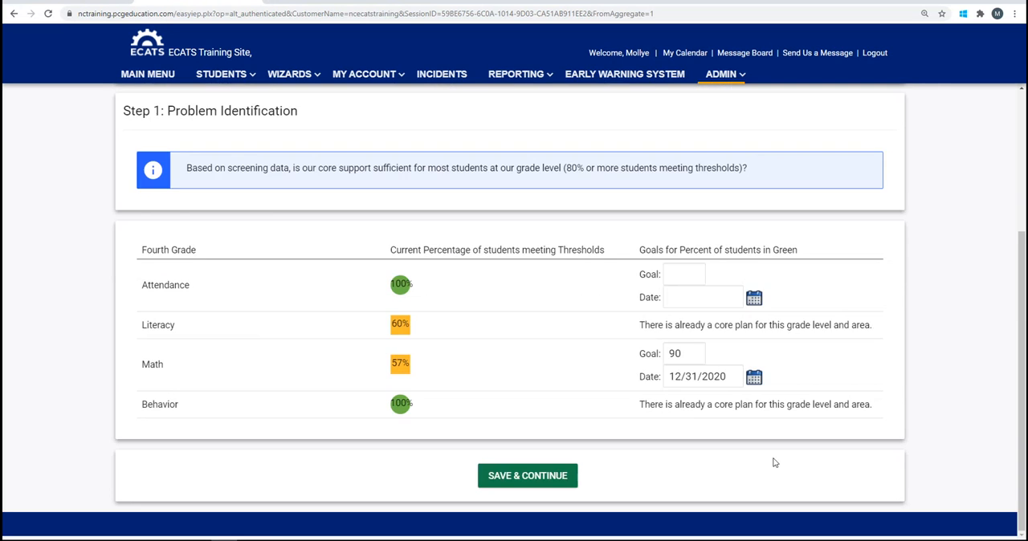
{"action": "left_click", "coordinate": [545, 477]}
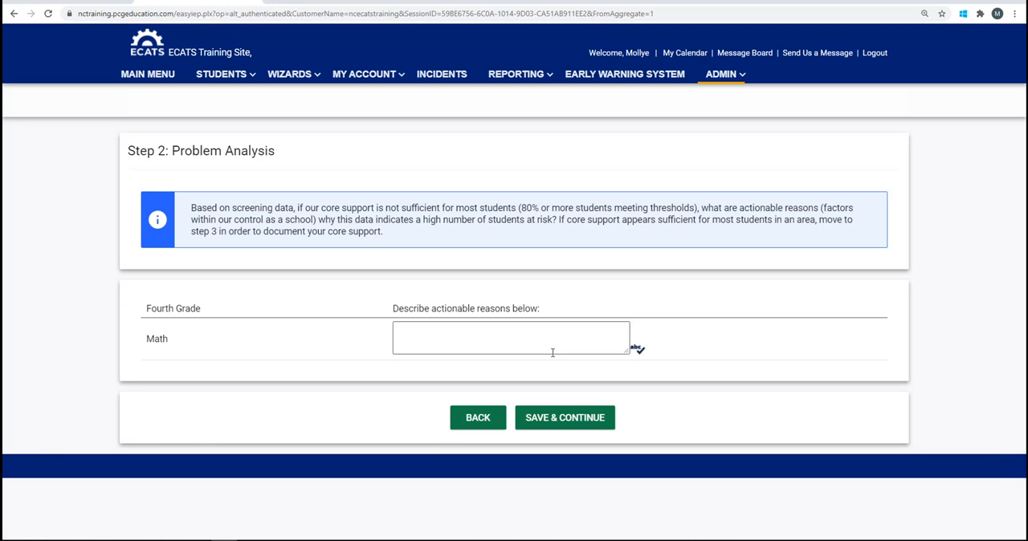
Enter "Instruction has focused solely on grade level standards ..." as the actionable reason for Math and save the Problem Analysis step
{"action": "left_click", "coordinate": [401, 330]}
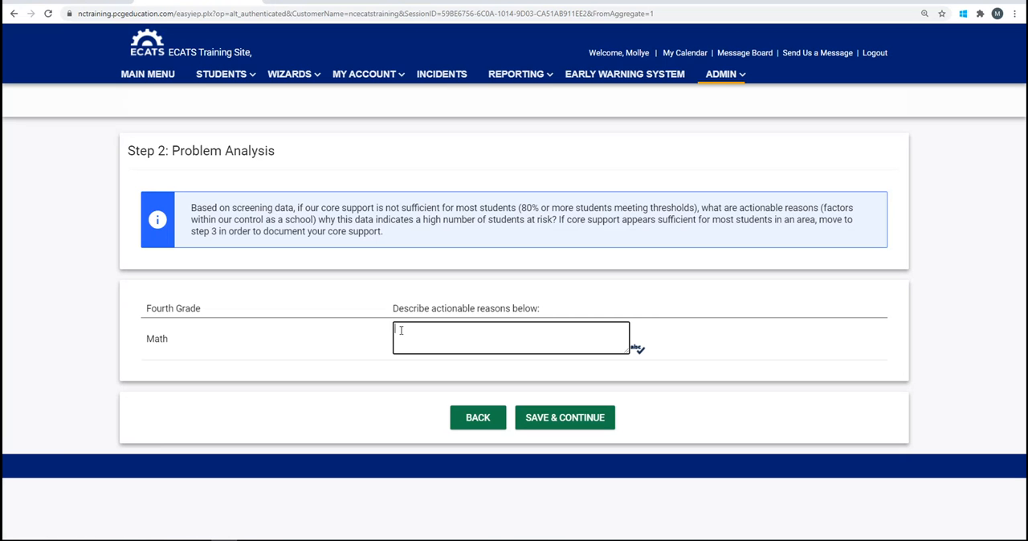
{"action": "type", "text": "Instruction has focused sol"}
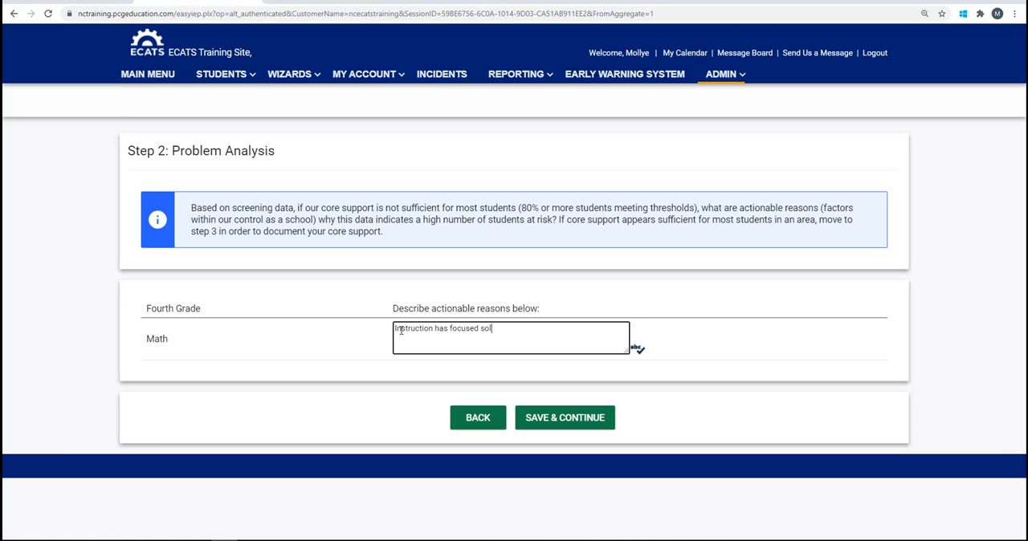
{"action": "type", "text": "ely on grade level standards ..."}
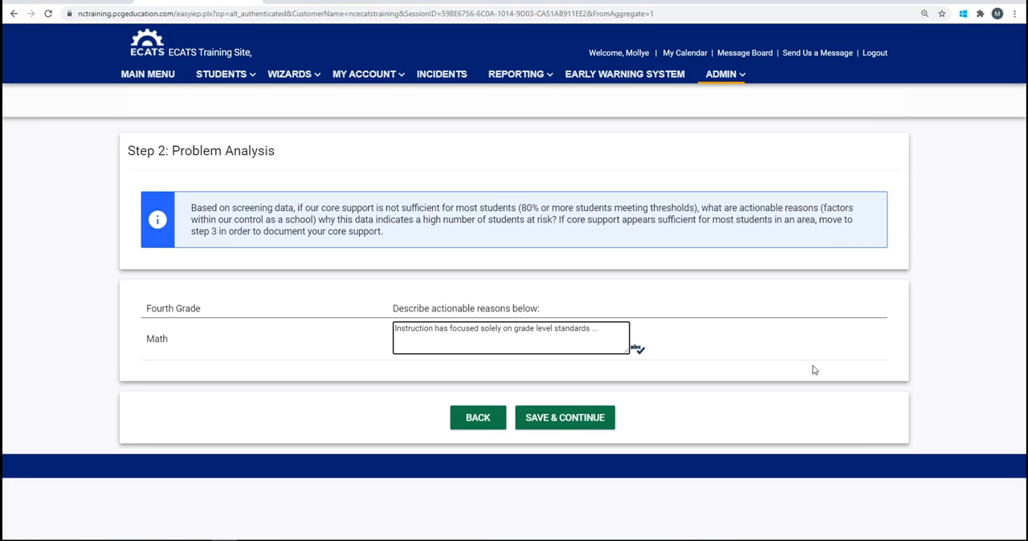
{"action": "left_click", "coordinate": [587, 419]}
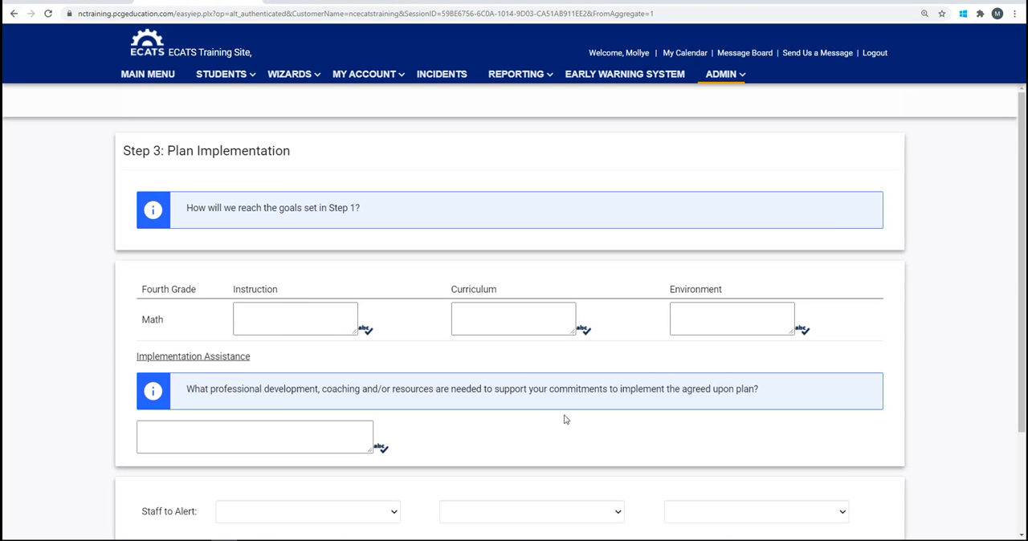
Enter "math teachers in grade 4 will utilize explicit and direct instructional strategies ..." as the Math instruction plan
{"action": "left_click", "coordinate": [245, 313]}
{"action": "type", "text": "math"}
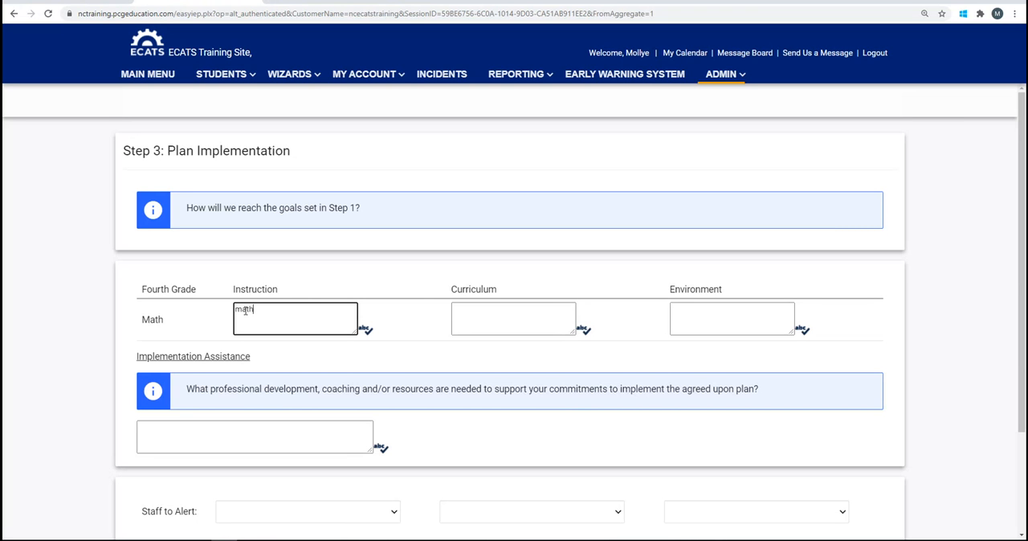
{"action": "type", "text": " teachers in grade 4"}
{"action": "type", "text": "will utilize"}
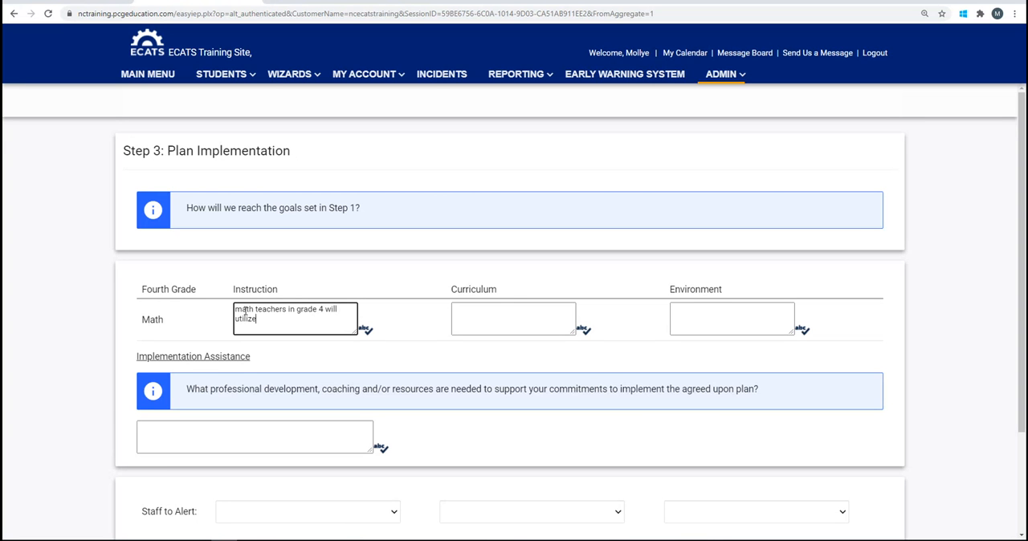
{"action": "type", "text": " explicit and direct instru"}
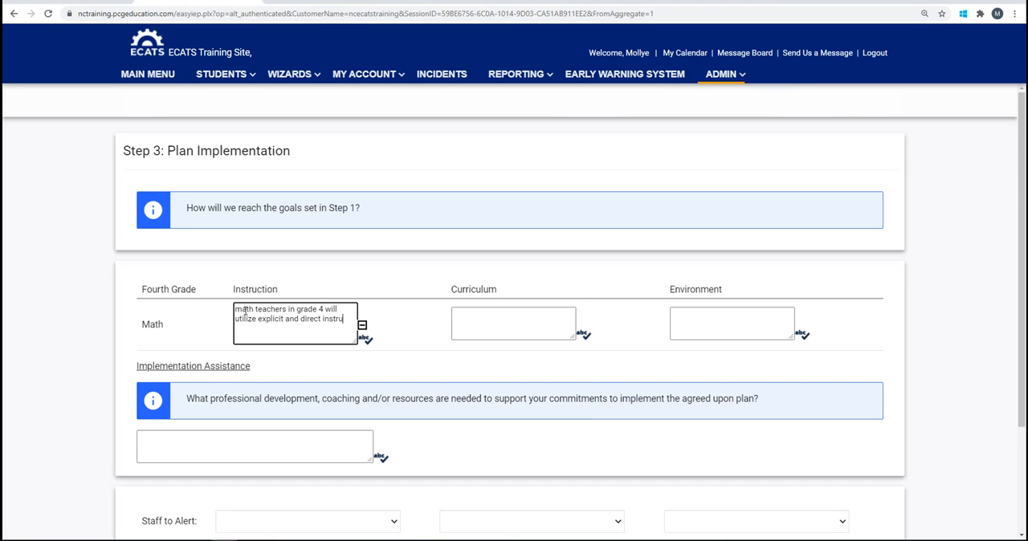
{"action": "type", "text": "ctional strategies ..."}
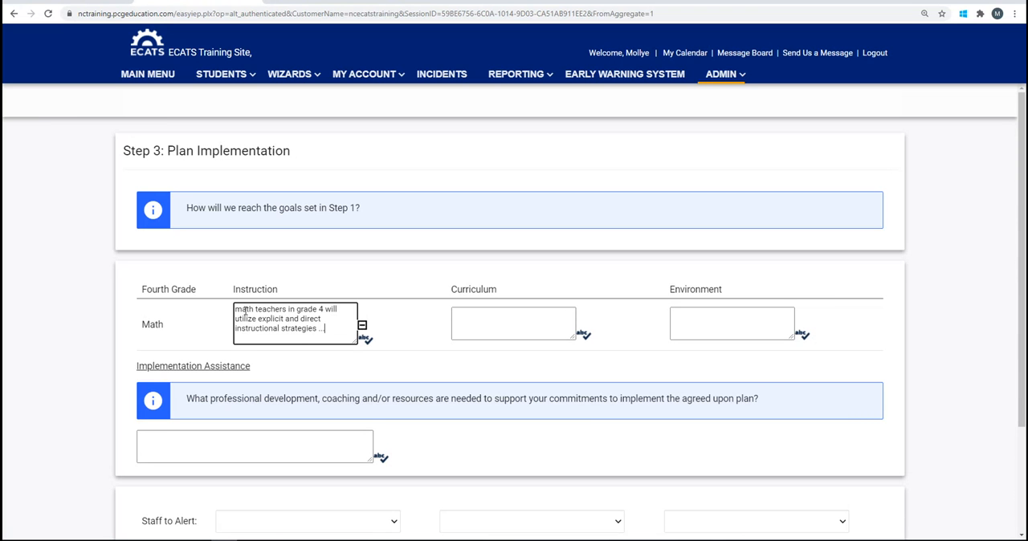
Enter "2-5 staff and math specialists will work vertically ..." as the Math curriculum plan
{"action": "left_click", "coordinate": [463, 317]}
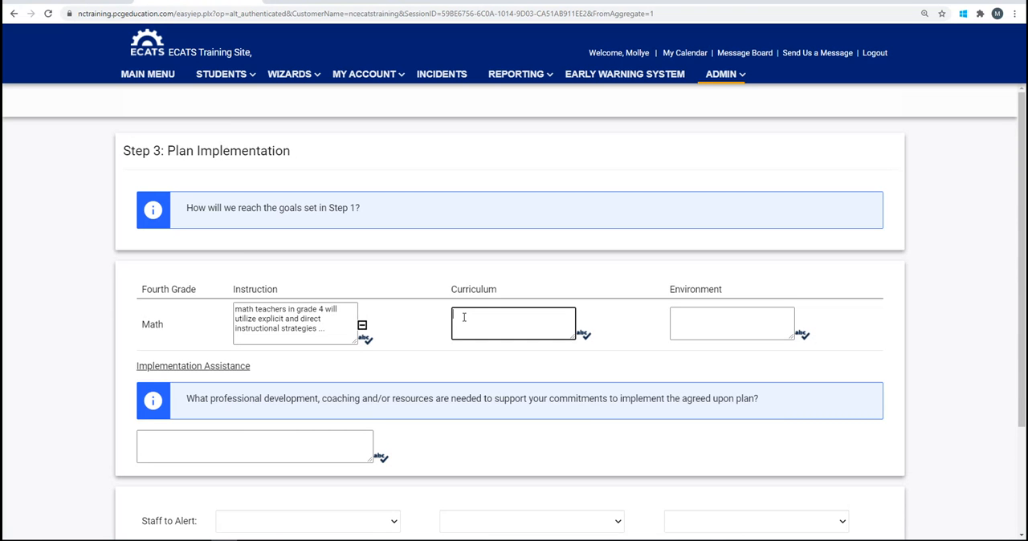
{"action": "type", "text": "2-5 staff and math specia"}
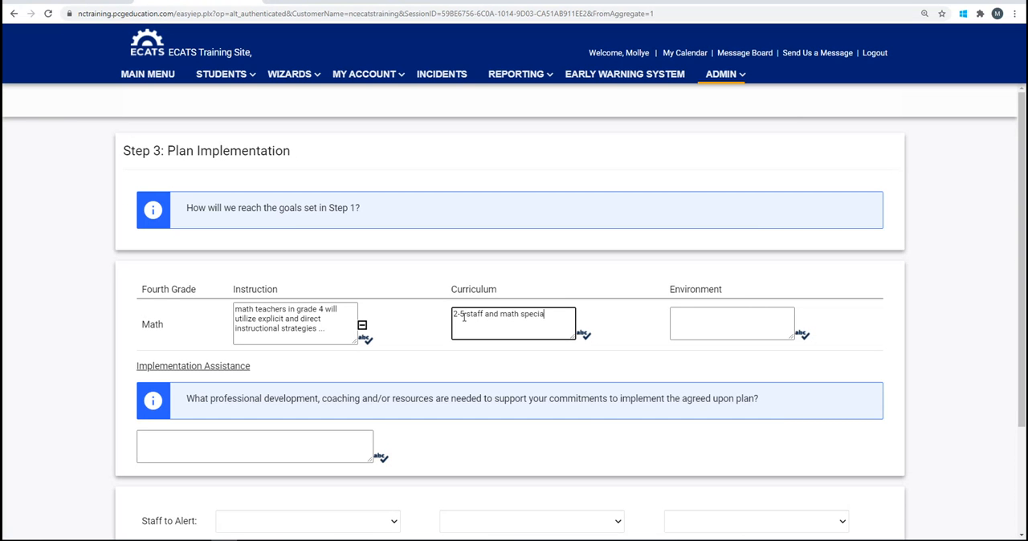
{"action": "type", "text": "lists will work vertically ..."}
Enter "this instruction will occur in a whole class setting" as the Math environment plan
{"action": "left_click", "coordinate": [694, 317]}
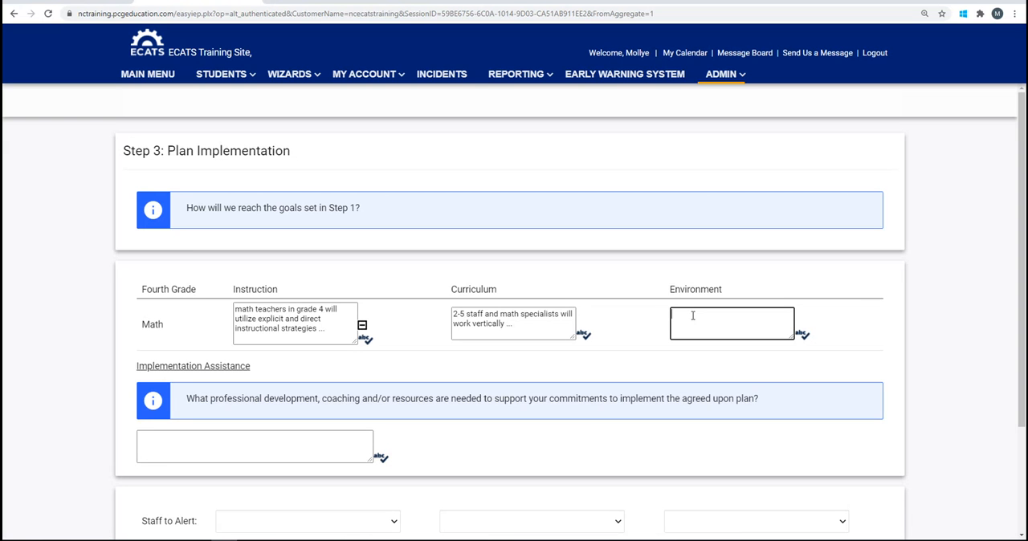
{"action": "type", "text": "this instruction will occur in a who"}
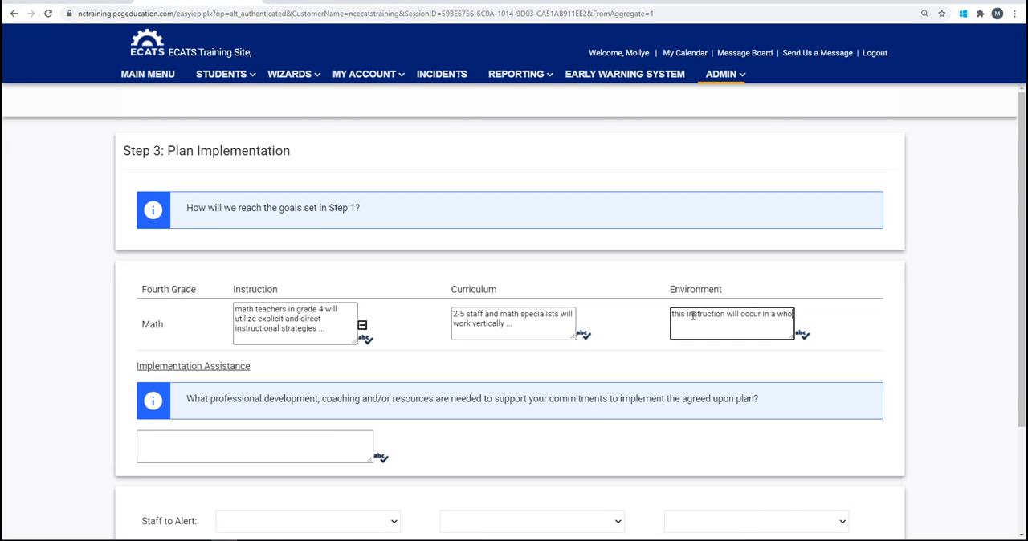
{"action": "type", "text": "le class setting"}
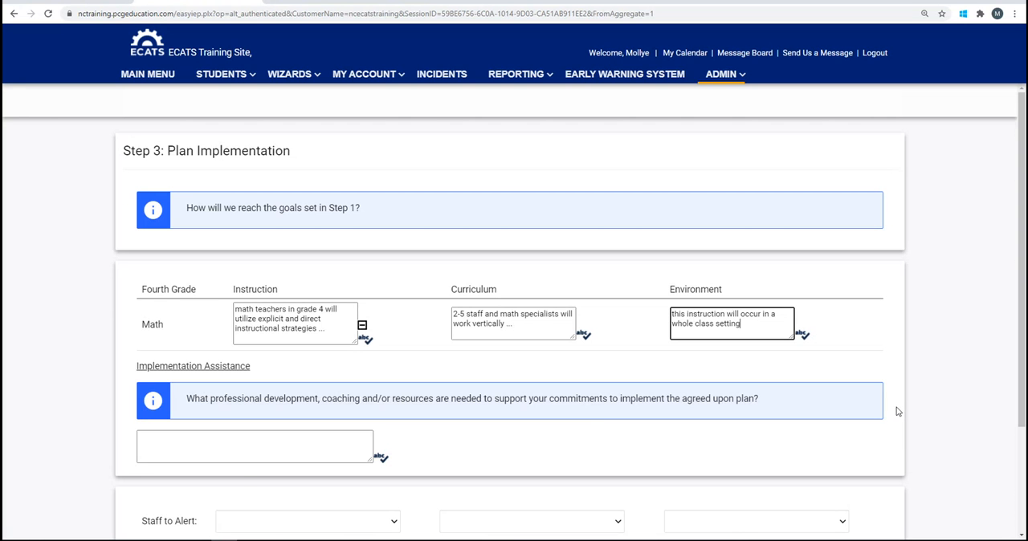
Enter "time for math vertical teams" as the implementation assistance needed for the plan
{"action": "left_click", "coordinate": [171, 443]}
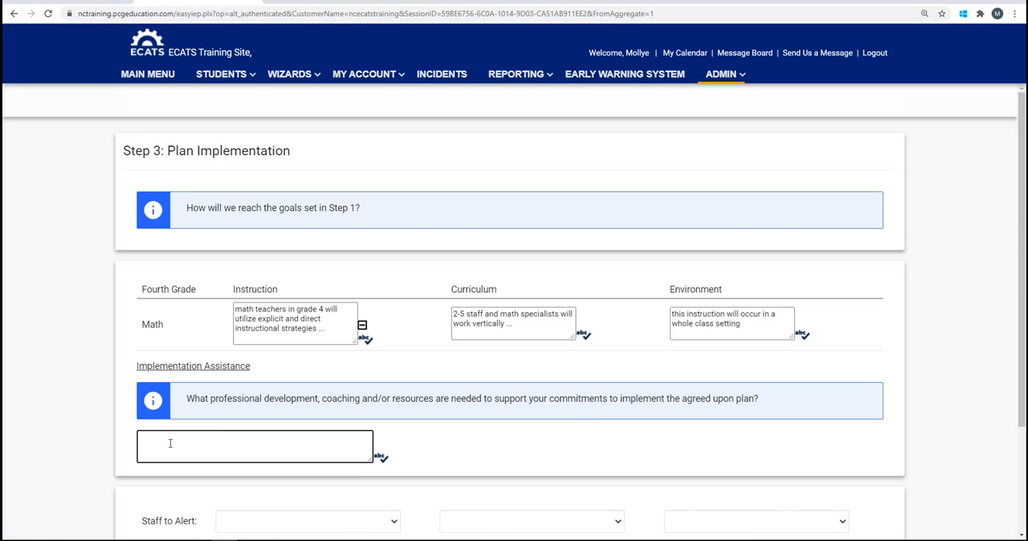
{"action": "type", "text": "time for math verticl"}
{"action": "type", "text": " team"}
{"action": "key", "text": "BackSpace"}
{"action": "key", "text": "BackSpace"}
{"action": "type", "text": "al team"}
Set the three staff to alert to the Admin Test user, Mtss08 2020 Dpitest and the Clinician Test user
{"action": "scroll", "coordinate": [946, 460], "scroll_direction": "down", "scroll_amount": 1}
{"action": "scroll", "coordinate": [946, 460], "scroll_direction": "down", "scroll_amount": 3}
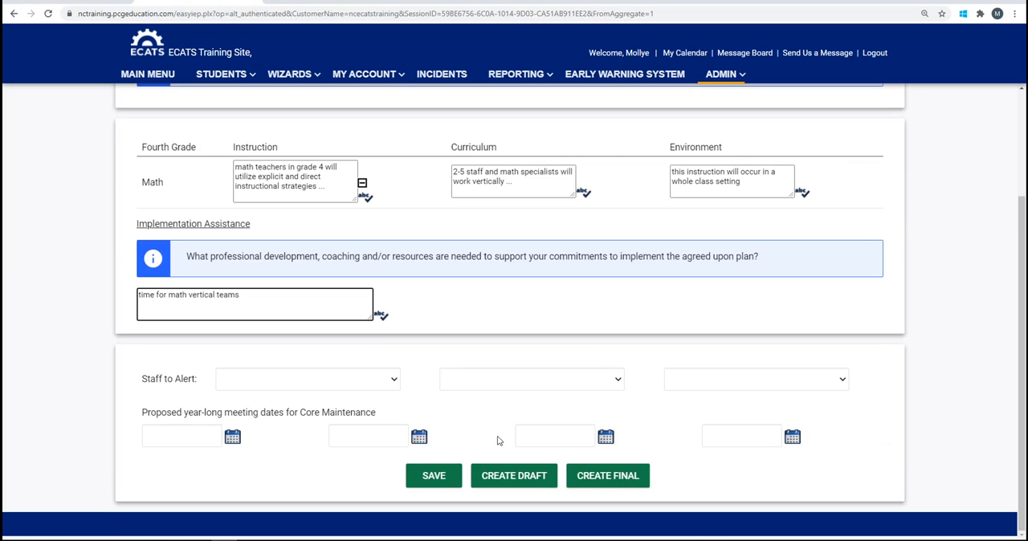
{"action": "left_click", "coordinate": [395, 384]}
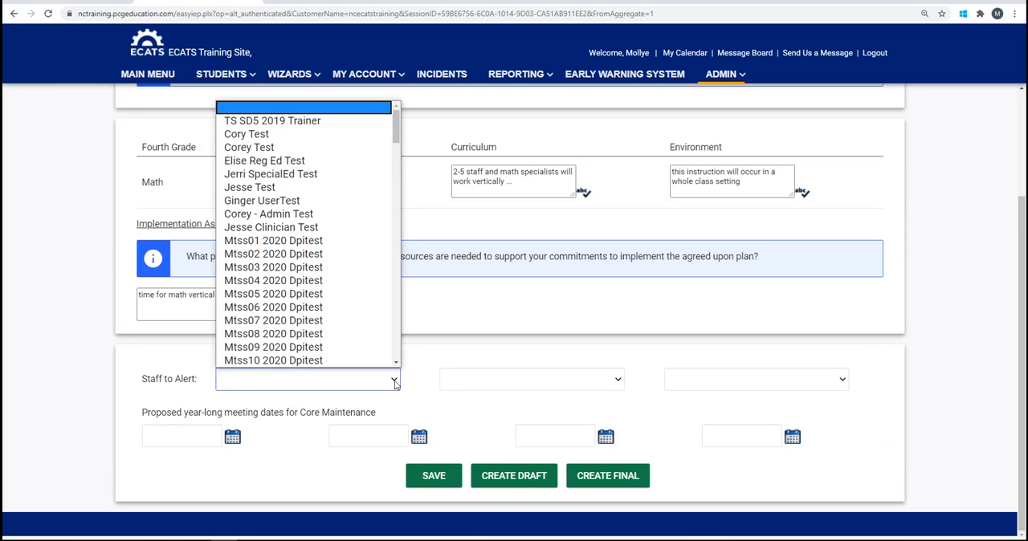
{"action": "left_click", "coordinate": [338, 225]}
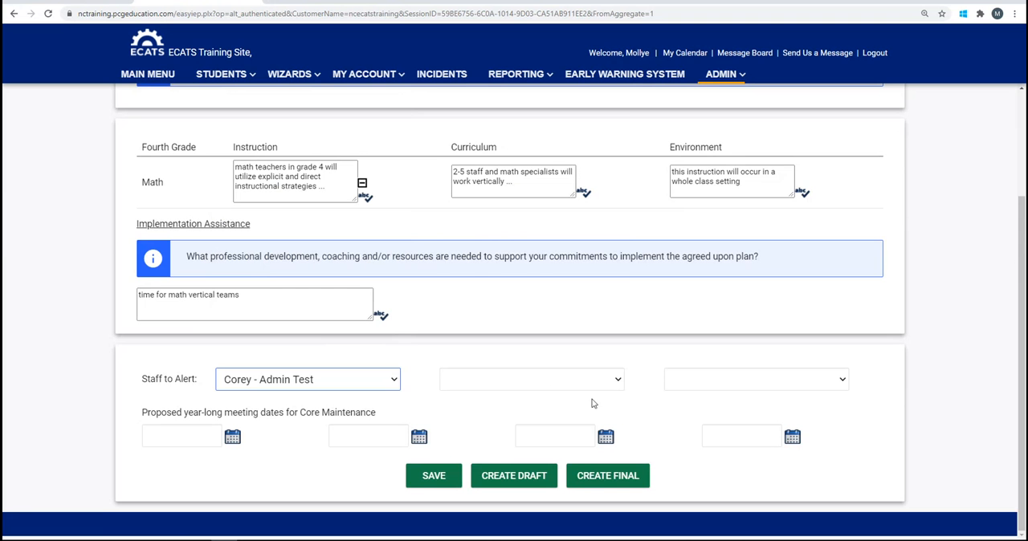
{"action": "left_click", "coordinate": [617, 388]}
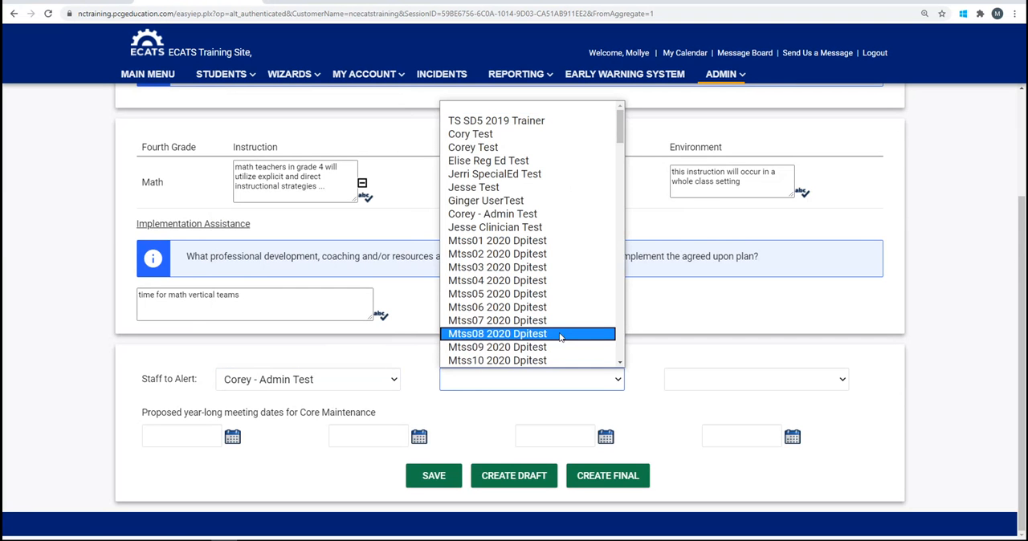
{"action": "left_click", "coordinate": [564, 335]}
{"action": "left_click", "coordinate": [841, 383]}
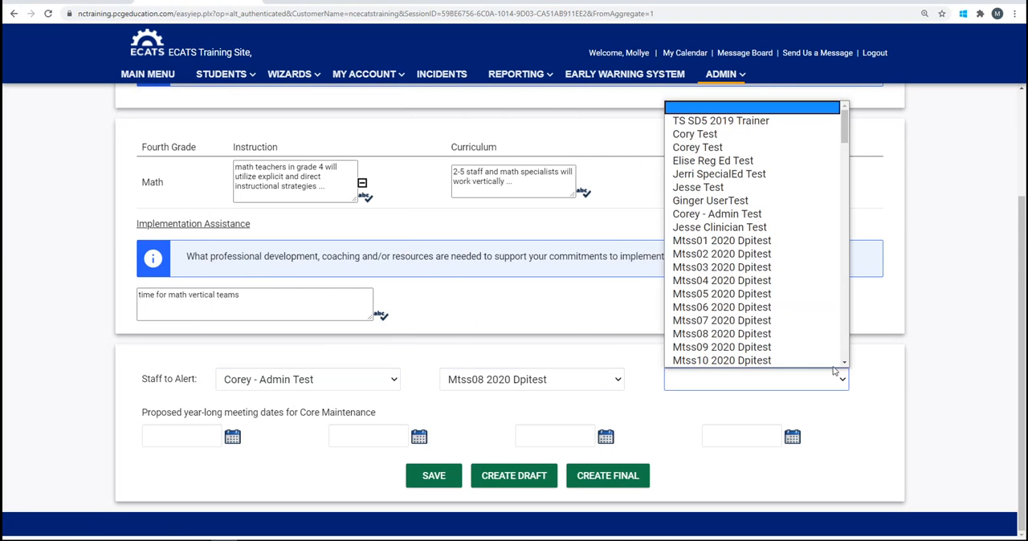
{"action": "left_click", "coordinate": [787, 230]}
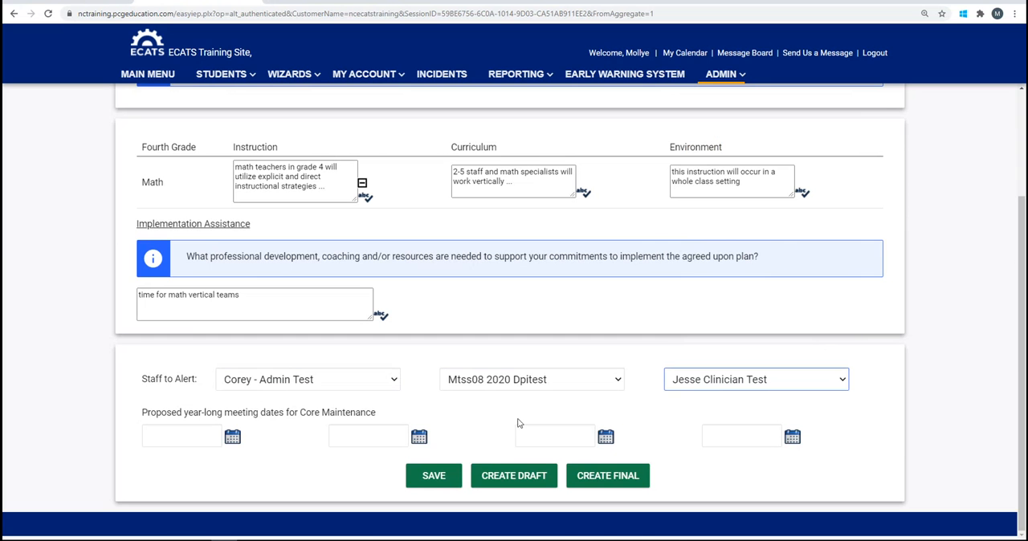
Set the first two proposed core maintenance meeting dates to 09/16/2020 and 11/18/2020
{"action": "left_click", "coordinate": [233, 439]}
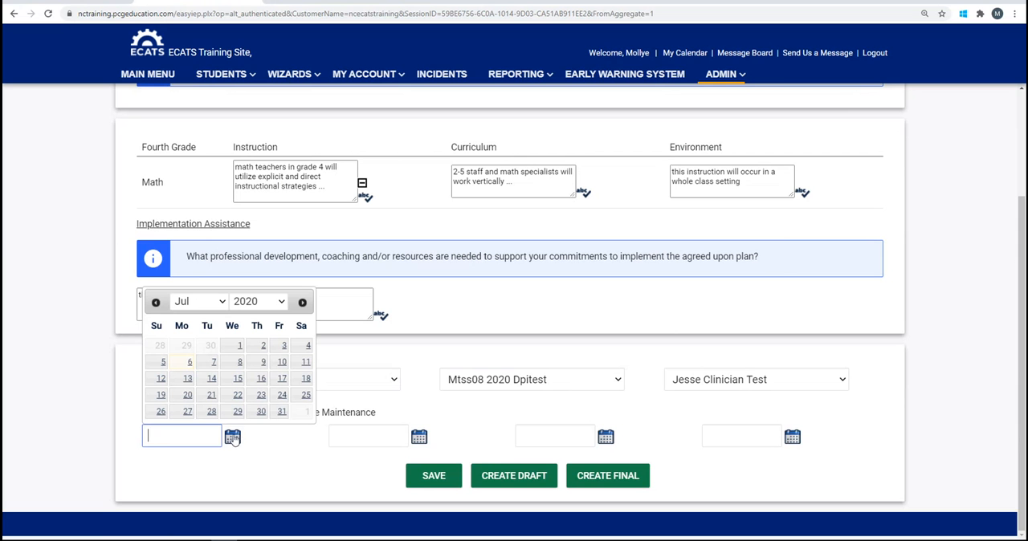
{"action": "left_click", "coordinate": [224, 303]}
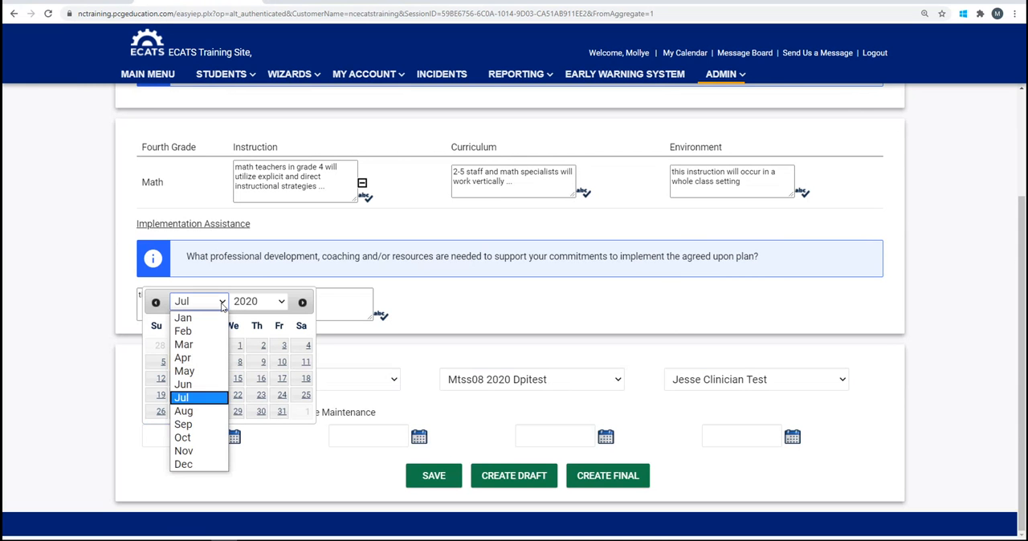
{"action": "left_click", "coordinate": [221, 420]}
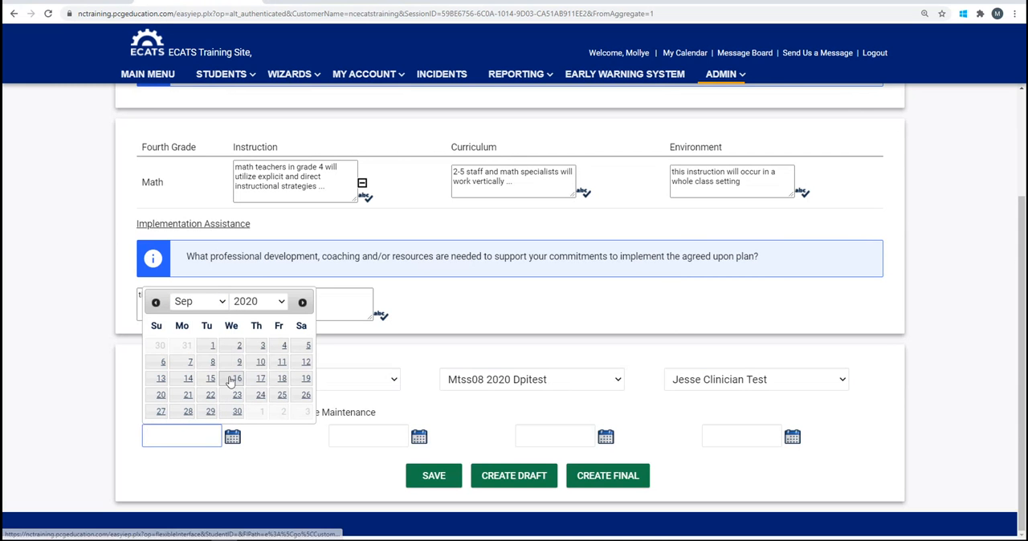
{"action": "left_click", "coordinate": [236, 379]}
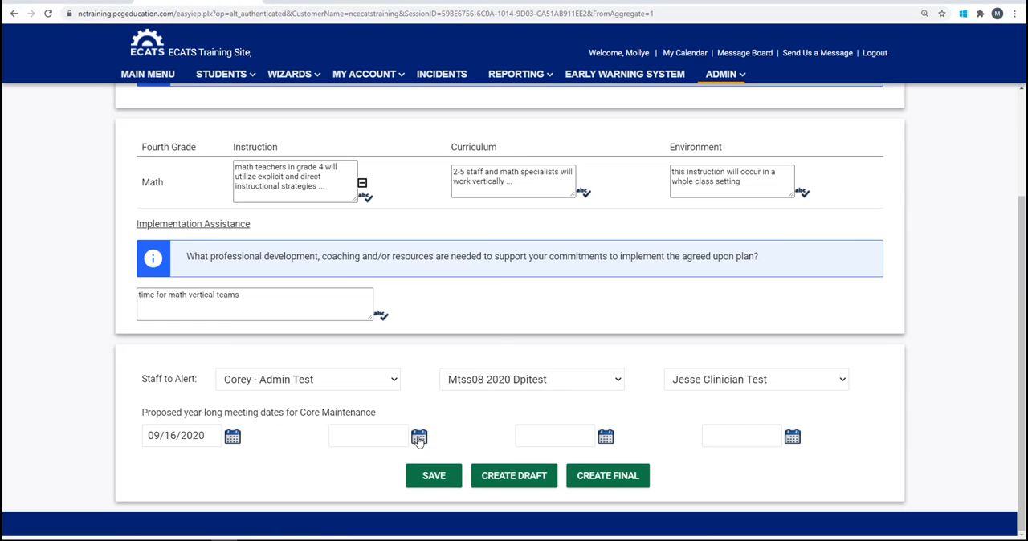
{"action": "left_click", "coordinate": [417, 438]}
{"action": "left_click", "coordinate": [408, 305]}
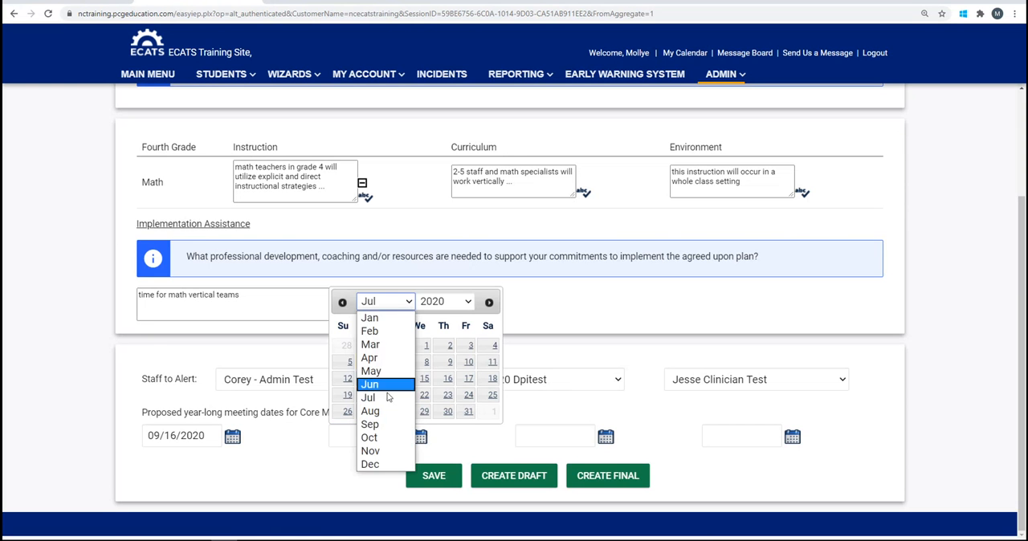
{"action": "left_click", "coordinate": [373, 450]}
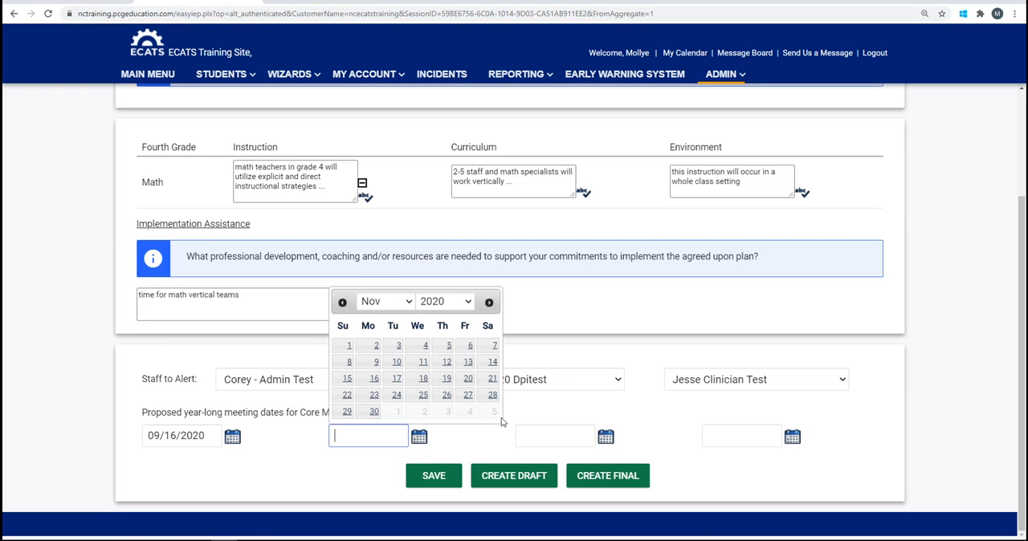
{"action": "left_click", "coordinate": [423, 379]}
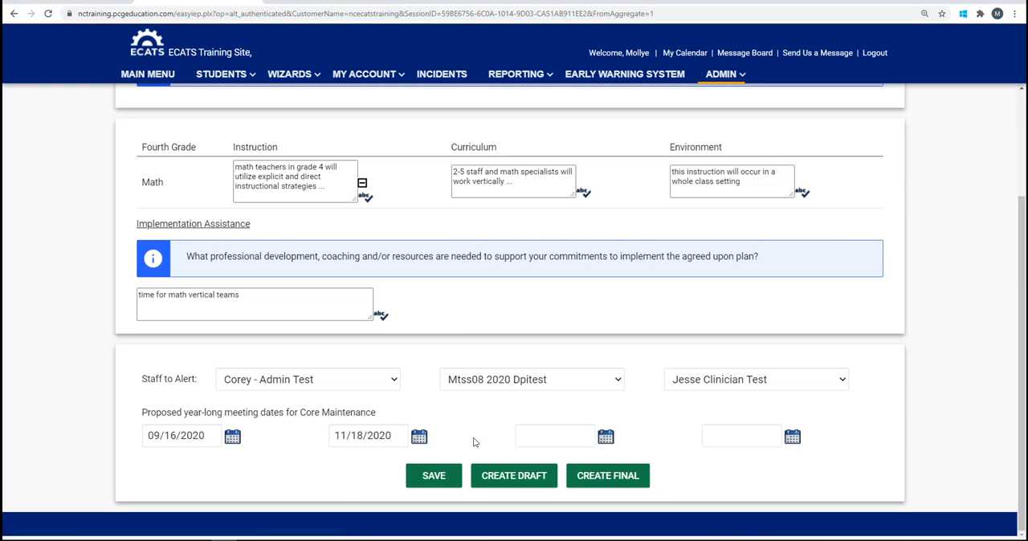
Set the third and fourth core maintenance meeting dates to 12/31/2020 and 01/20/2021, and create the final plan
{"action": "left_click", "coordinate": [607, 440]}
{"action": "left_click", "coordinate": [595, 302]}
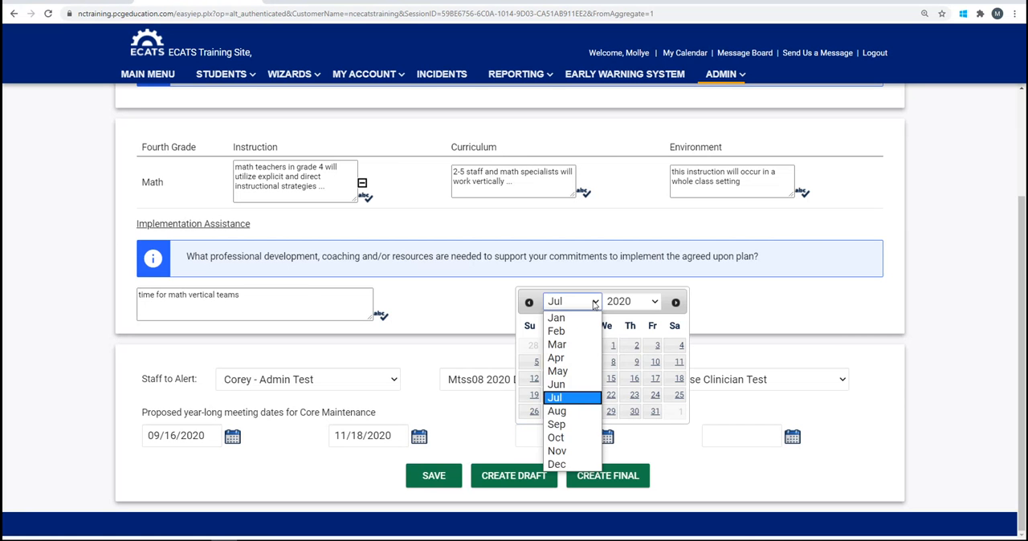
{"action": "left_click", "coordinate": [578, 466]}
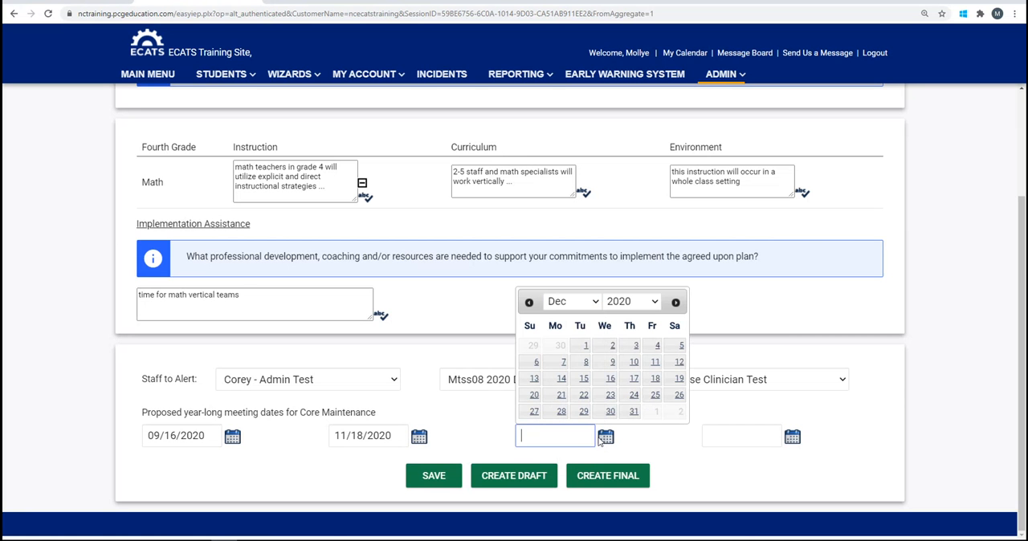
{"action": "left_click", "coordinate": [633, 411]}
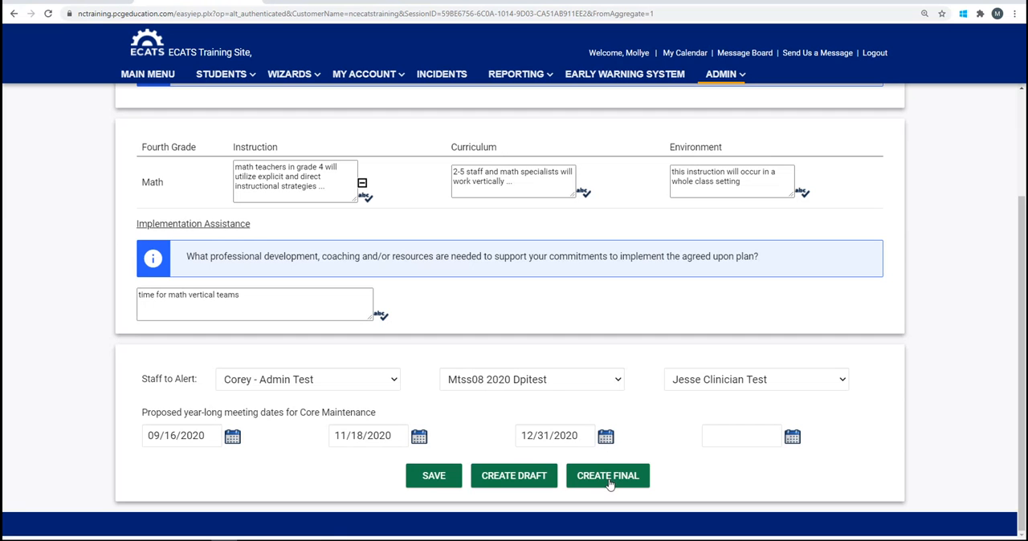
{"action": "left_click", "coordinate": [792, 438]}
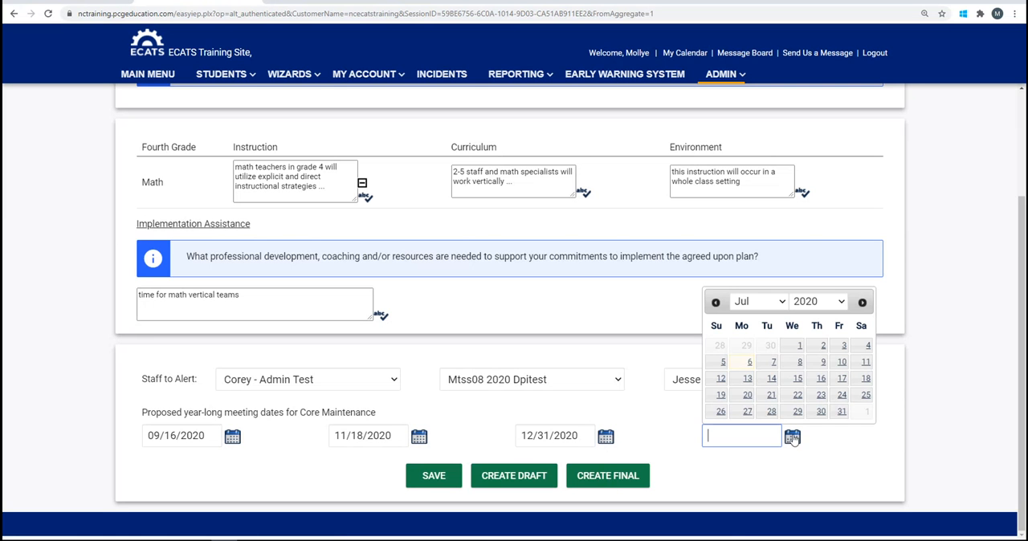
{"action": "left_click", "coordinate": [783, 304]}
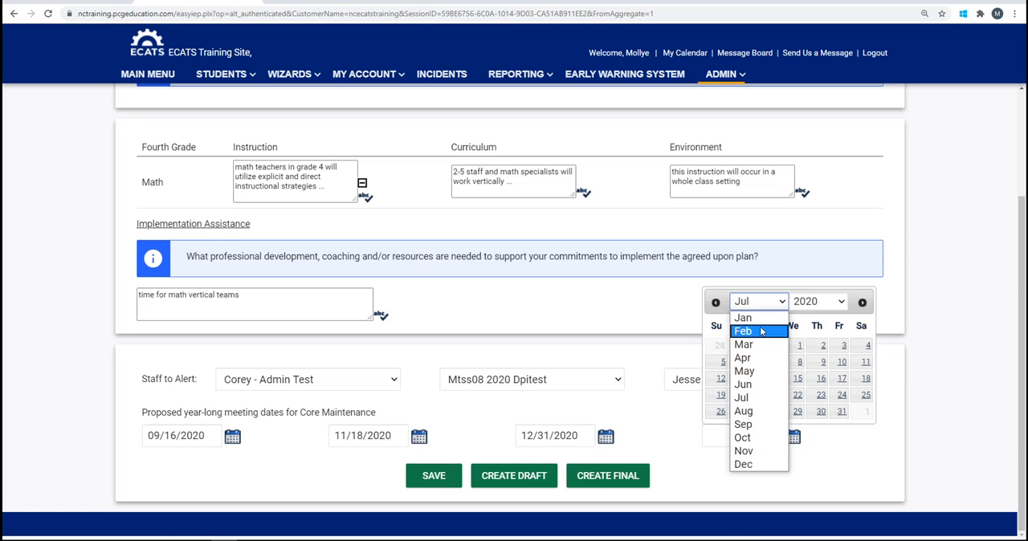
{"action": "left_click", "coordinate": [760, 321]}
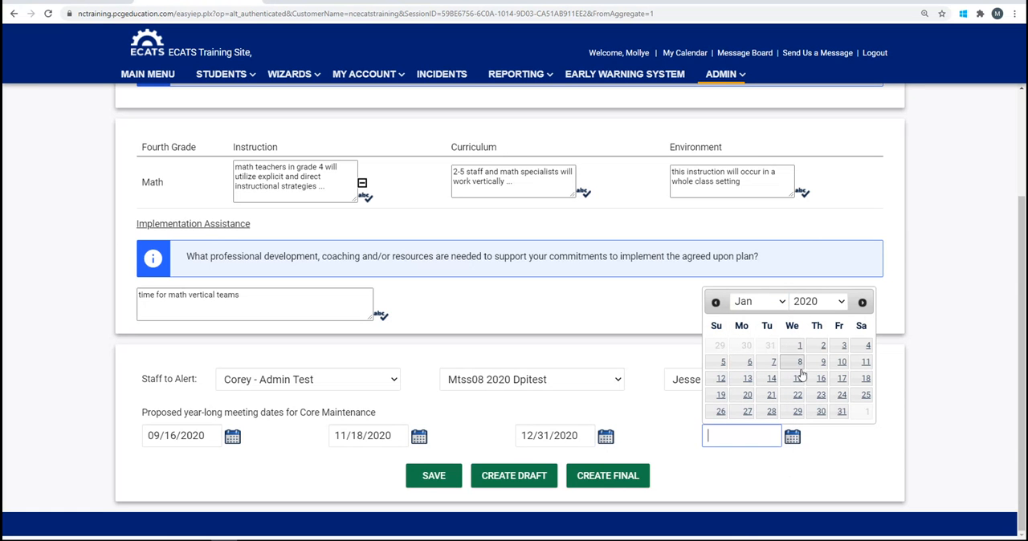
{"action": "left_click", "coordinate": [842, 306]}
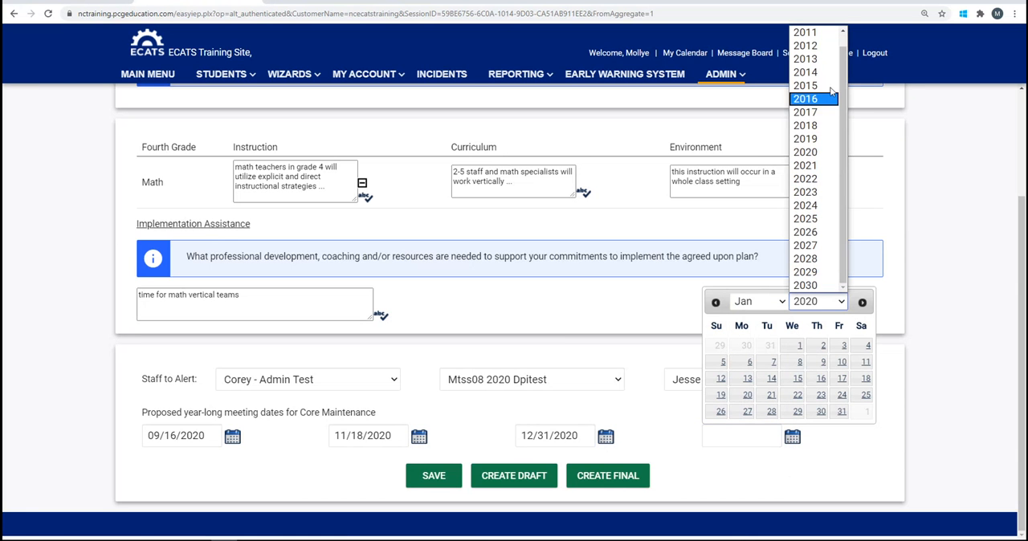
{"action": "left_click", "coordinate": [811, 167]}
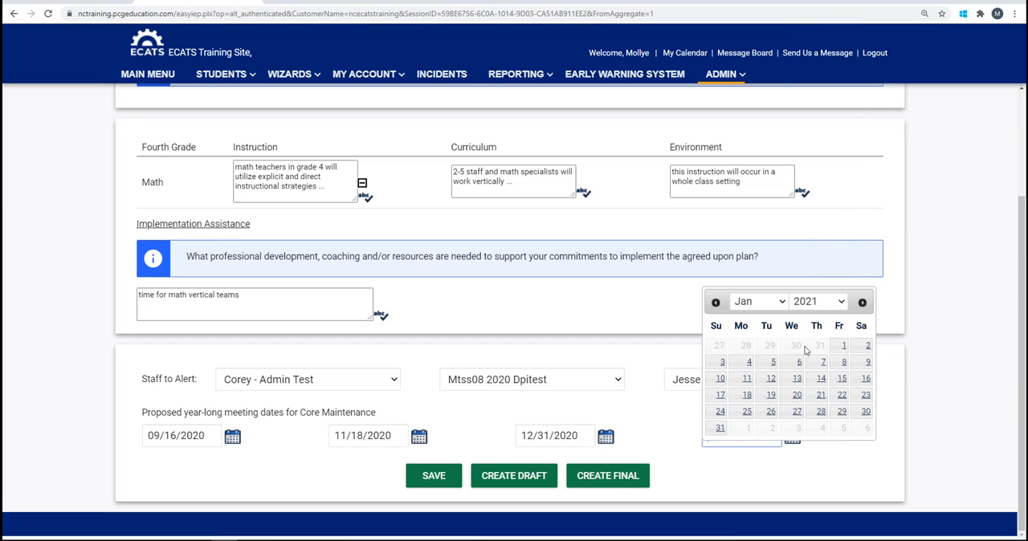
{"action": "left_click", "coordinate": [795, 396]}
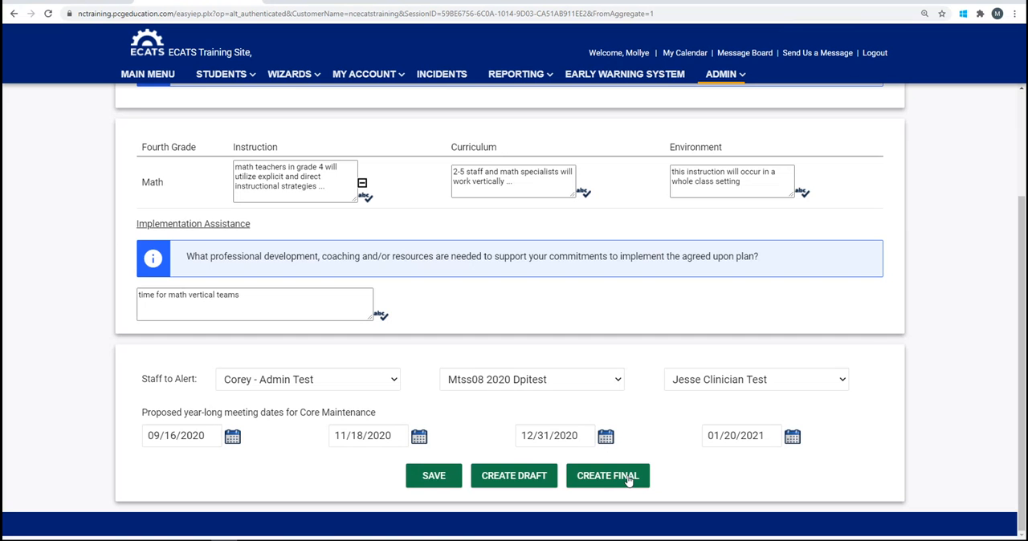
{"action": "left_click", "coordinate": [629, 479]}
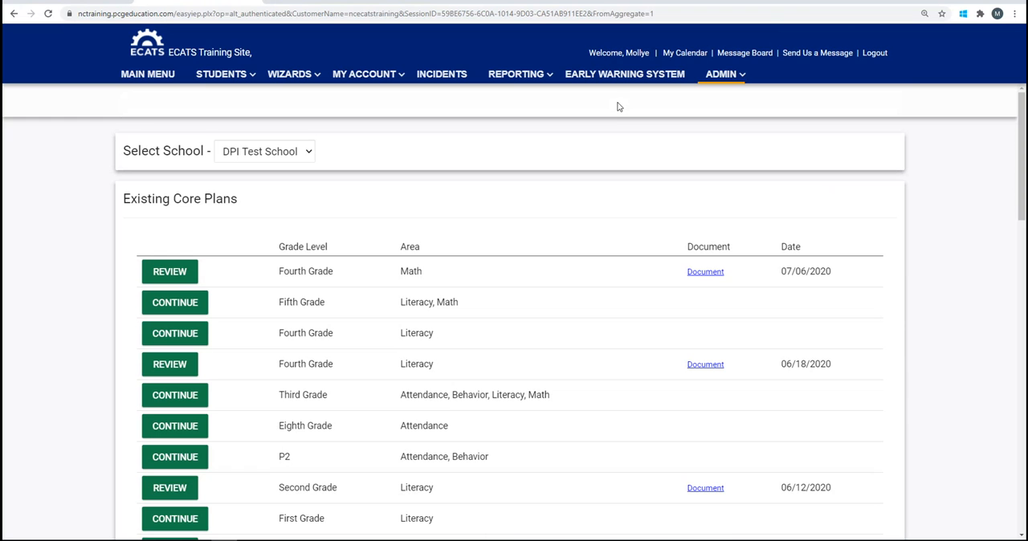
Bring up the available administration areas from the core plan list
{"action": "left_click", "coordinate": [715, 76]}
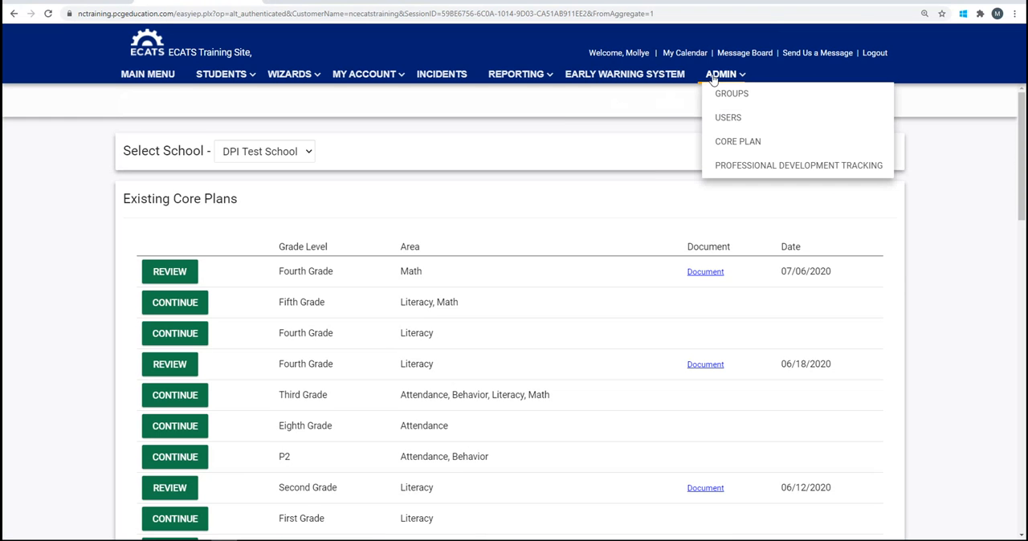